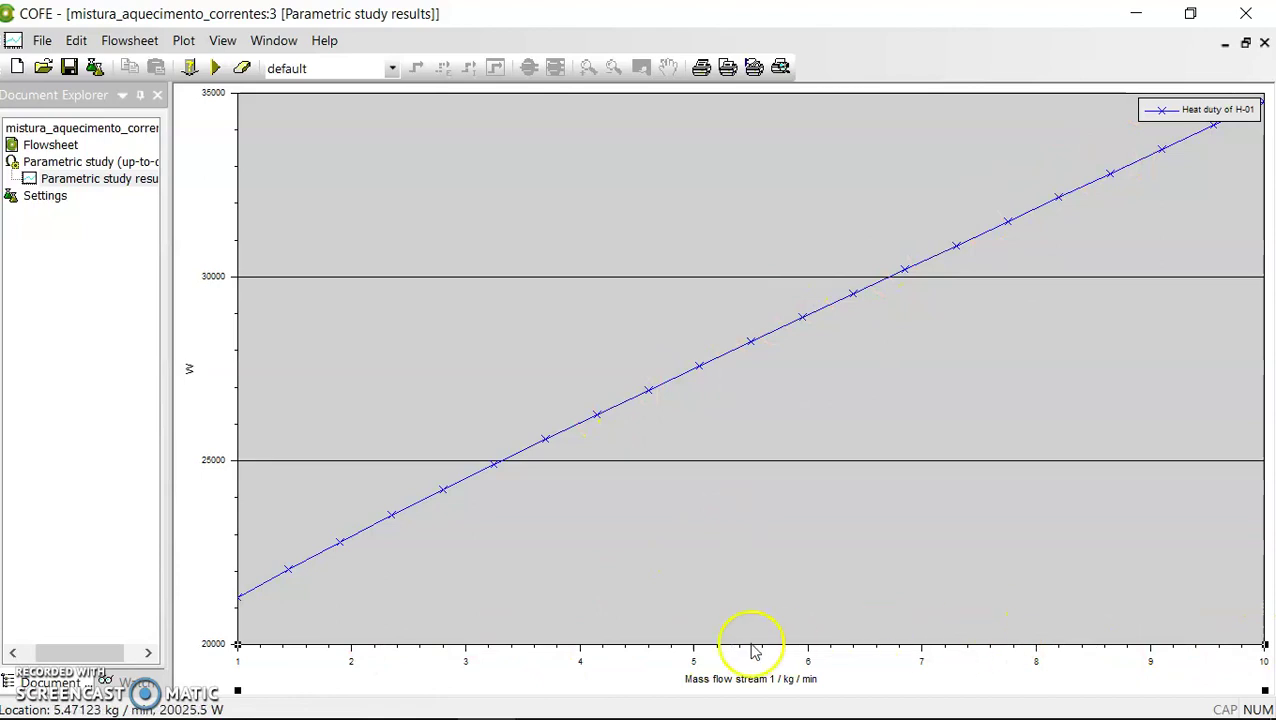
# Review the flowsheet, the plot of heat duty of H-01 against stream 1 mass flow, and the parametric study table.
pyautogui.doubleClick(45, 145)
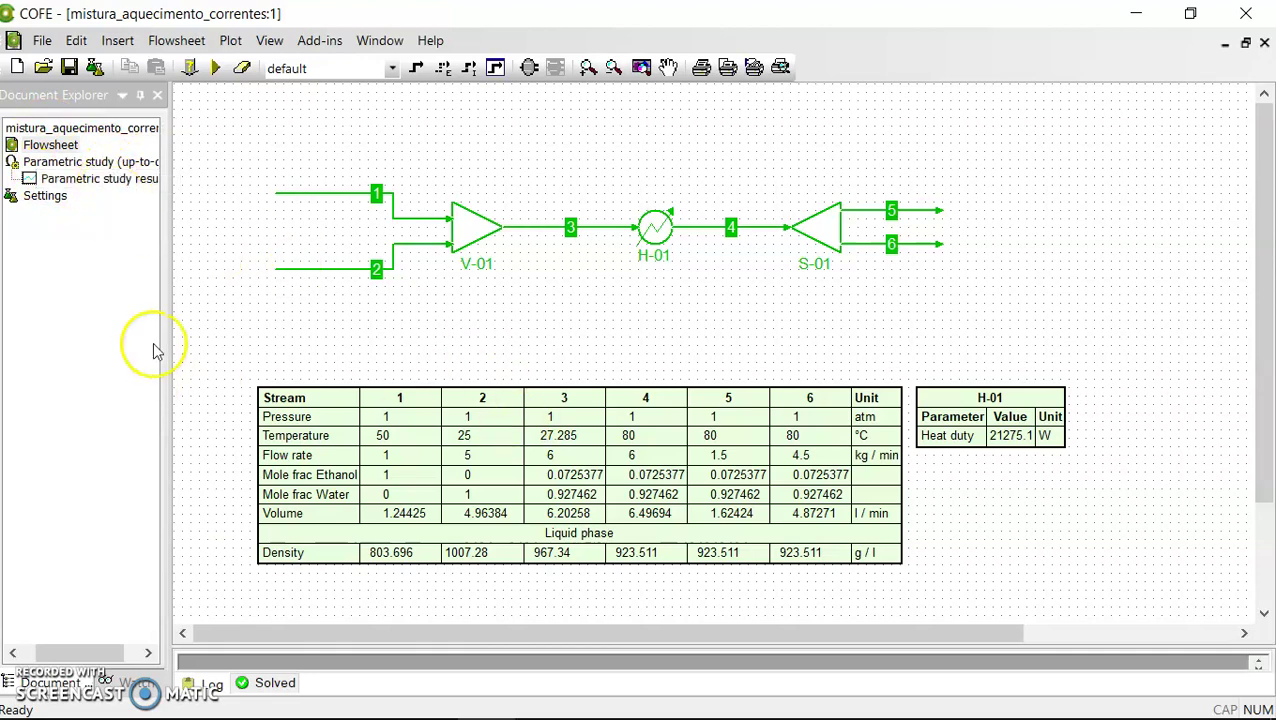
pyautogui.doubleClick(86, 178)
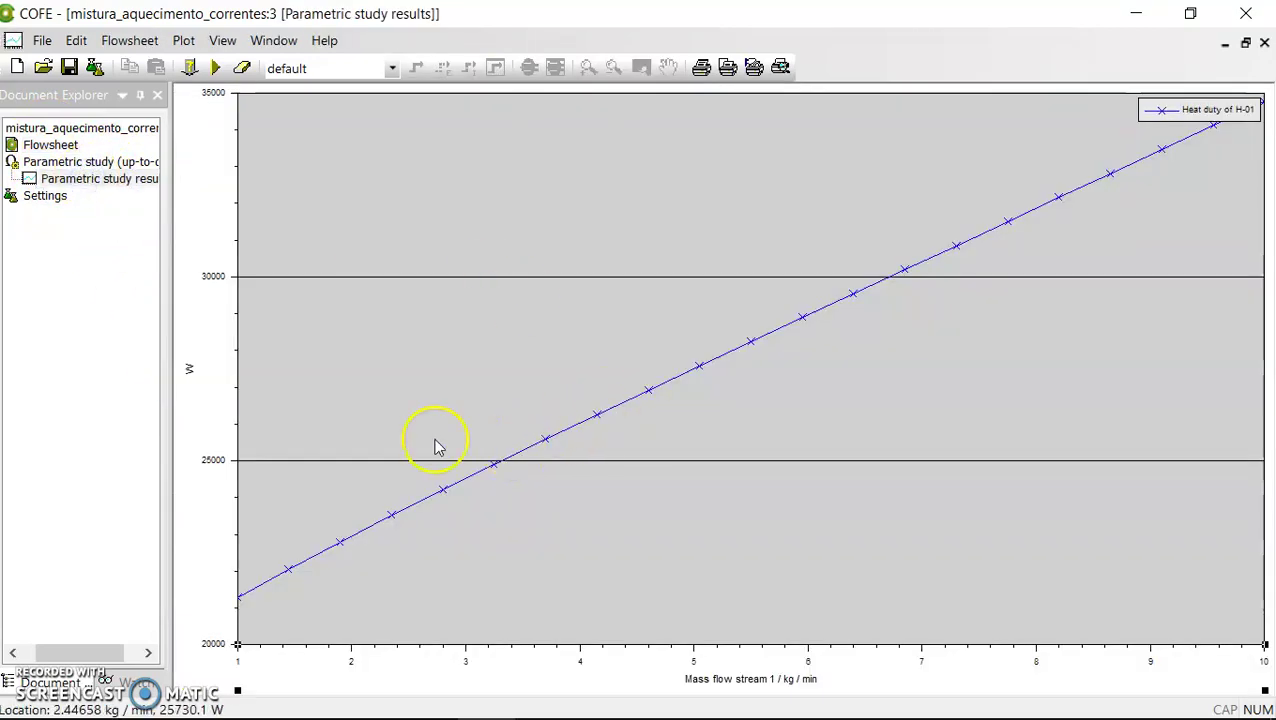
pyautogui.doubleClick(77, 163)
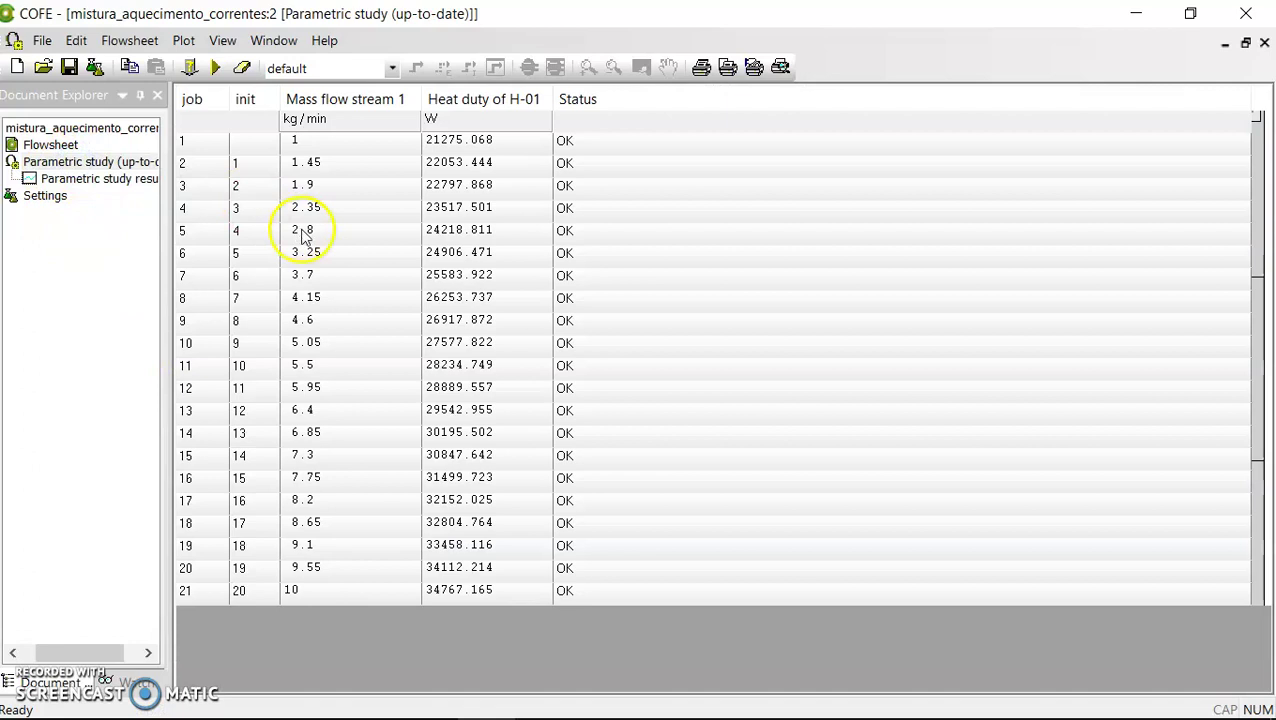
pyautogui.doubleClick(52, 145)
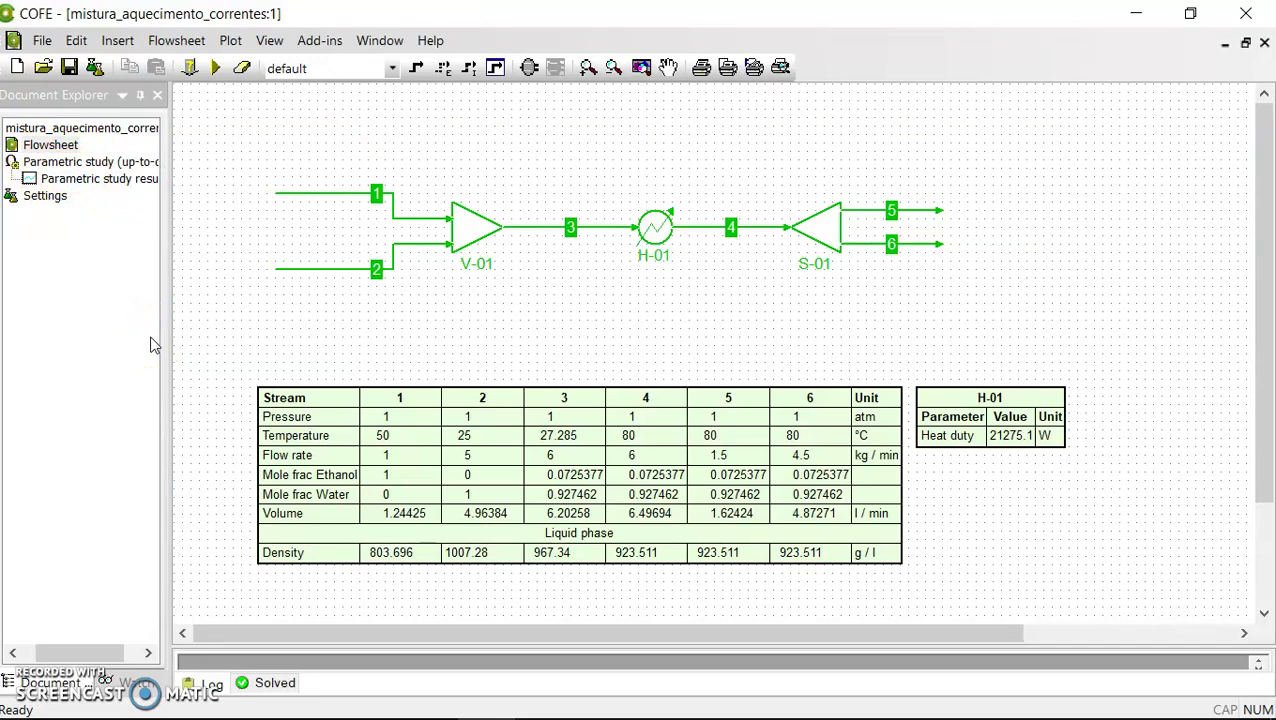
# Review exercise questions a to d in the Introducao_simulador_COCO_v1 PDF and return to the COFE flowsheet.
pyautogui.click(421, 694)
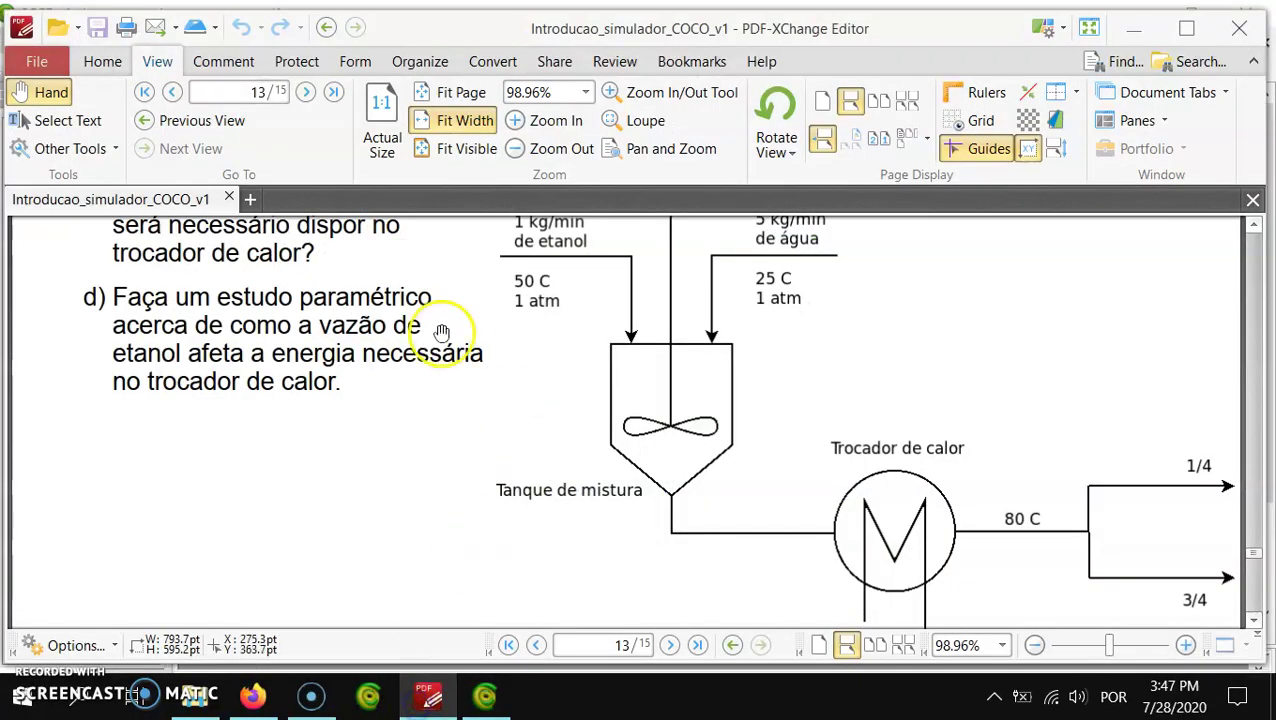
pyautogui.scroll(3, 484, 440)
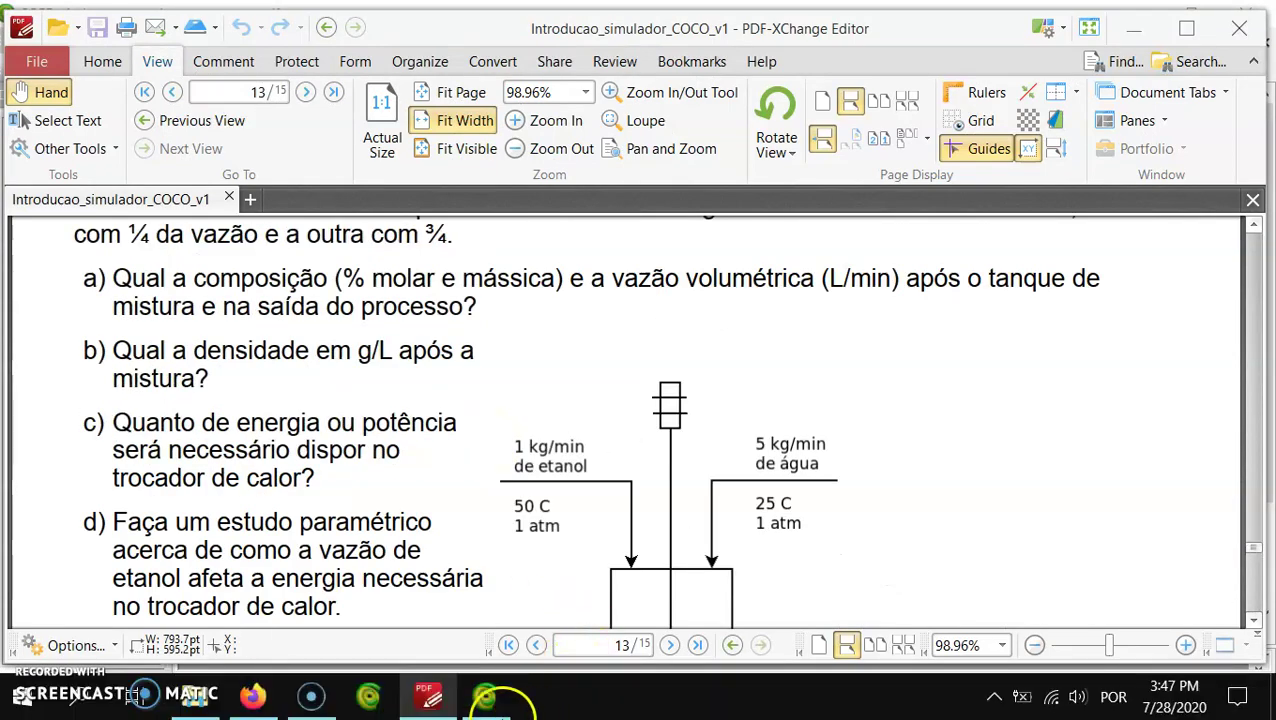
pyautogui.click(484, 697)
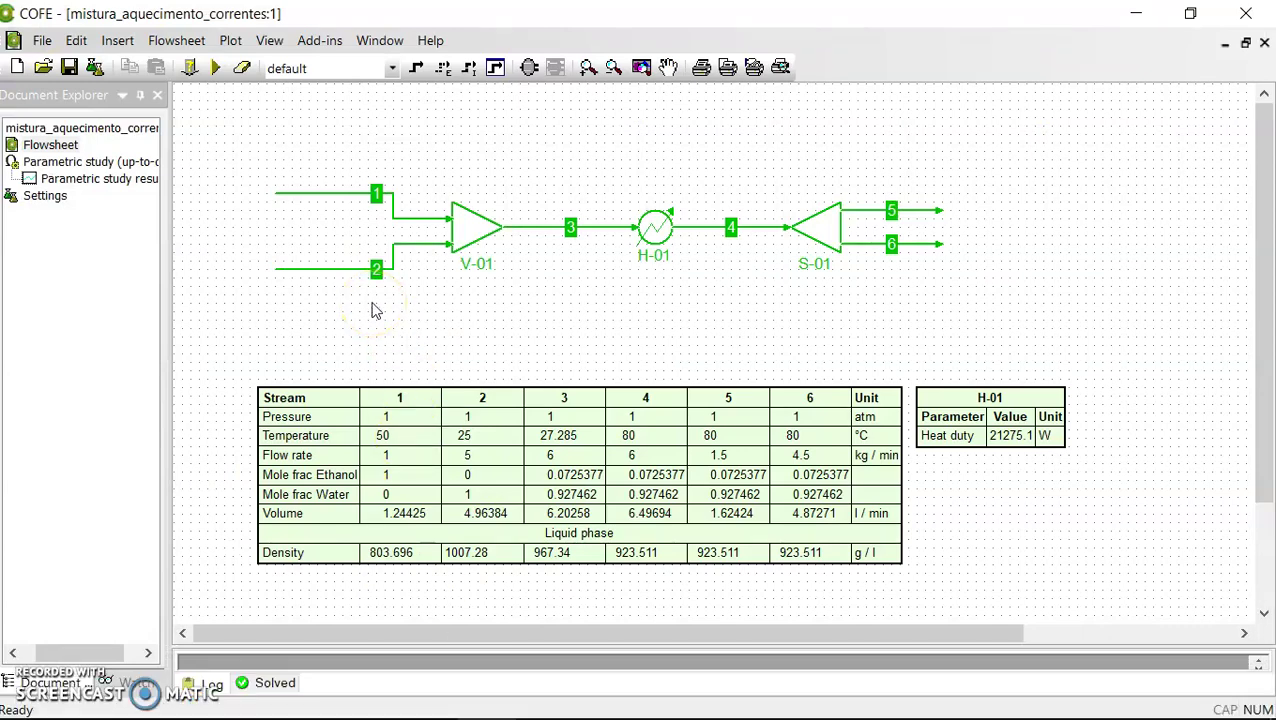
# Open the flowsheet calculator and choose Property as the calculation type.
pyautogui.click(176, 40)
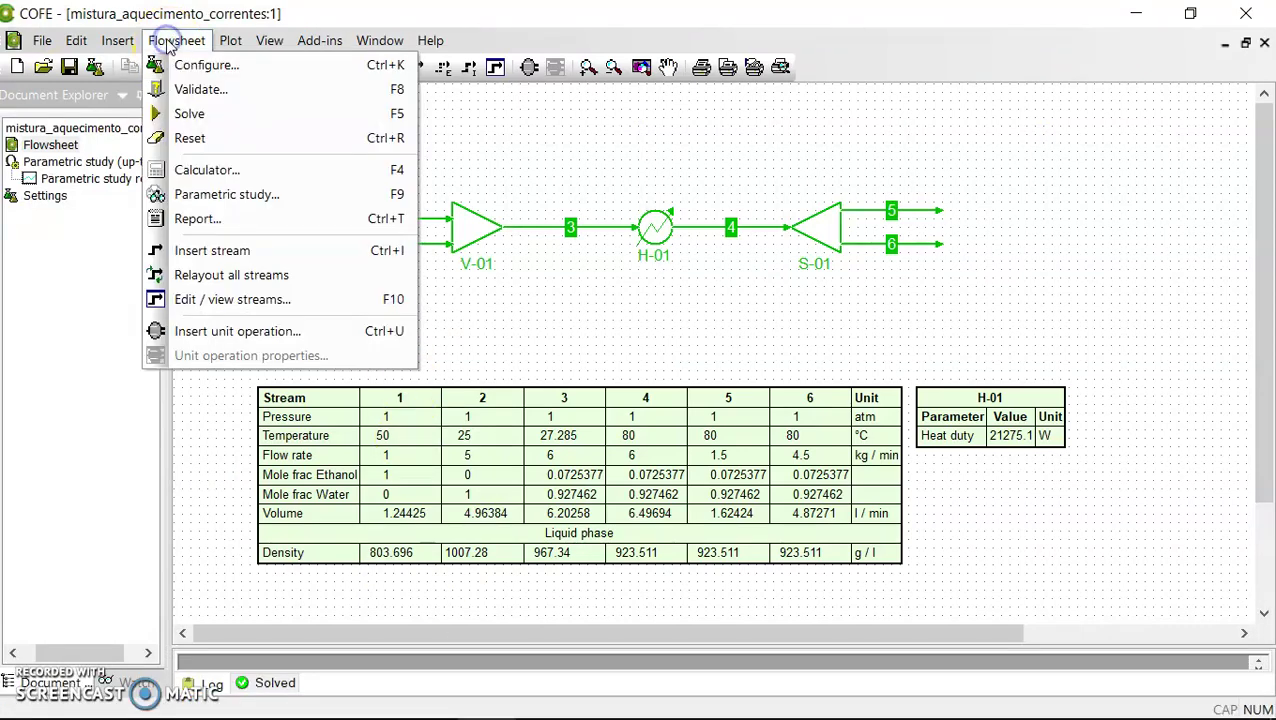
pyautogui.click(214, 172)
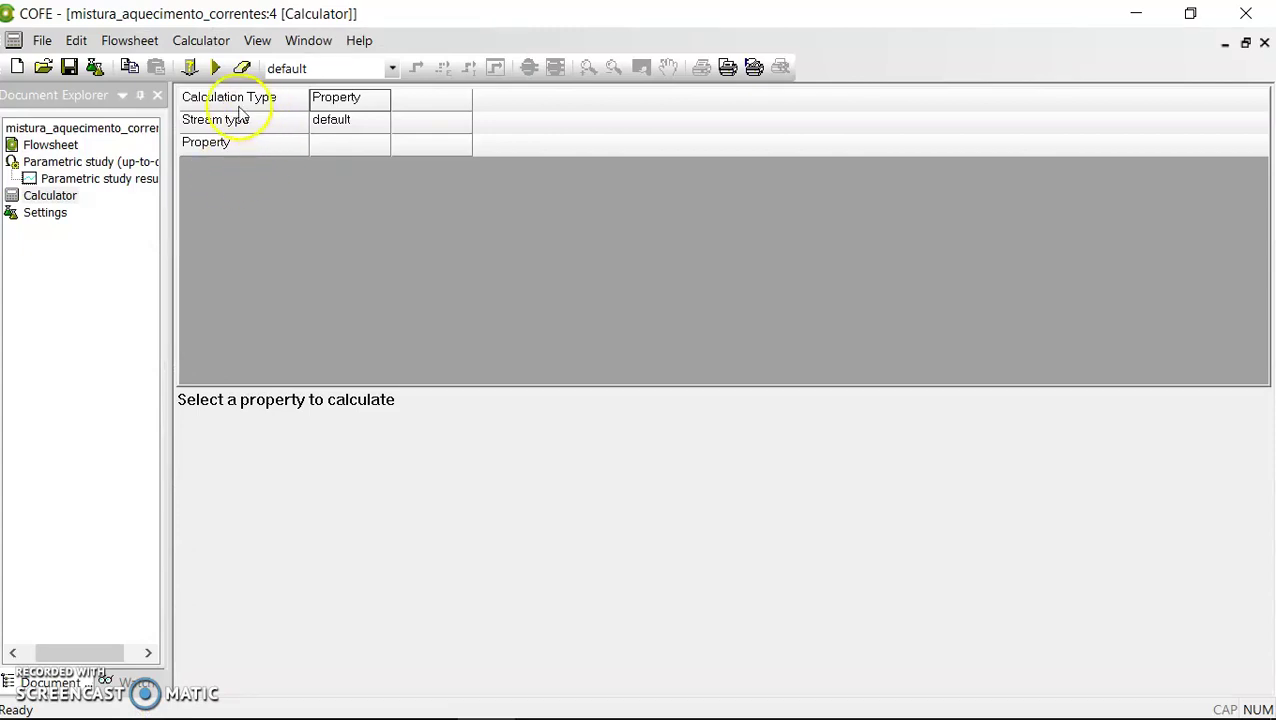
pyautogui.click(334, 100)
pyautogui.click(336, 99)
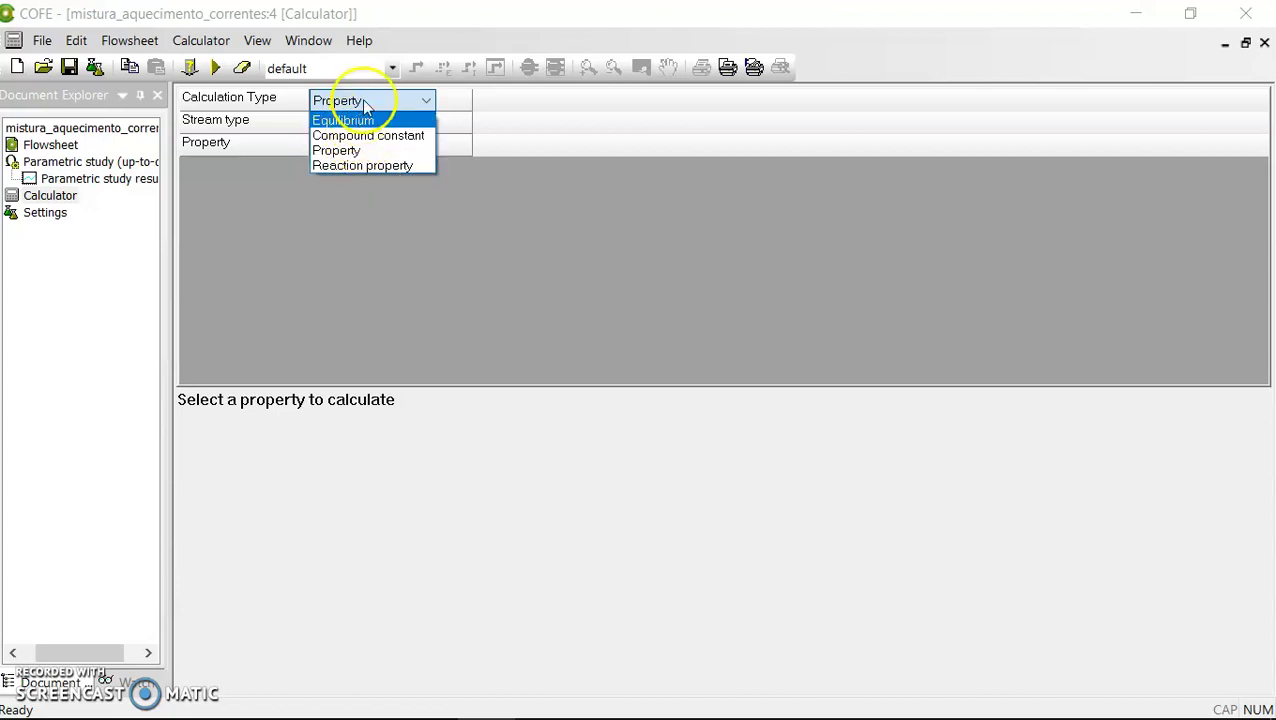
pyautogui.click(352, 150)
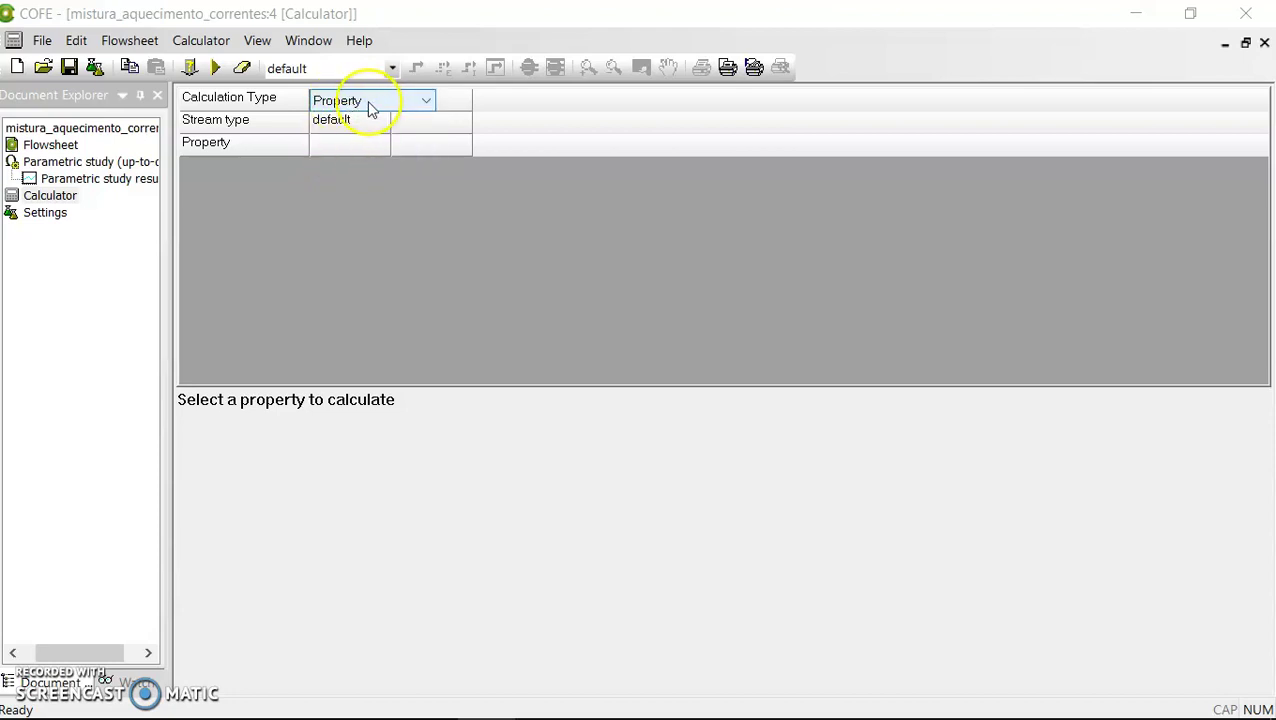
# Set the calculator's property to enthalpy and its phase to Liquid.
pyautogui.click(326, 149)
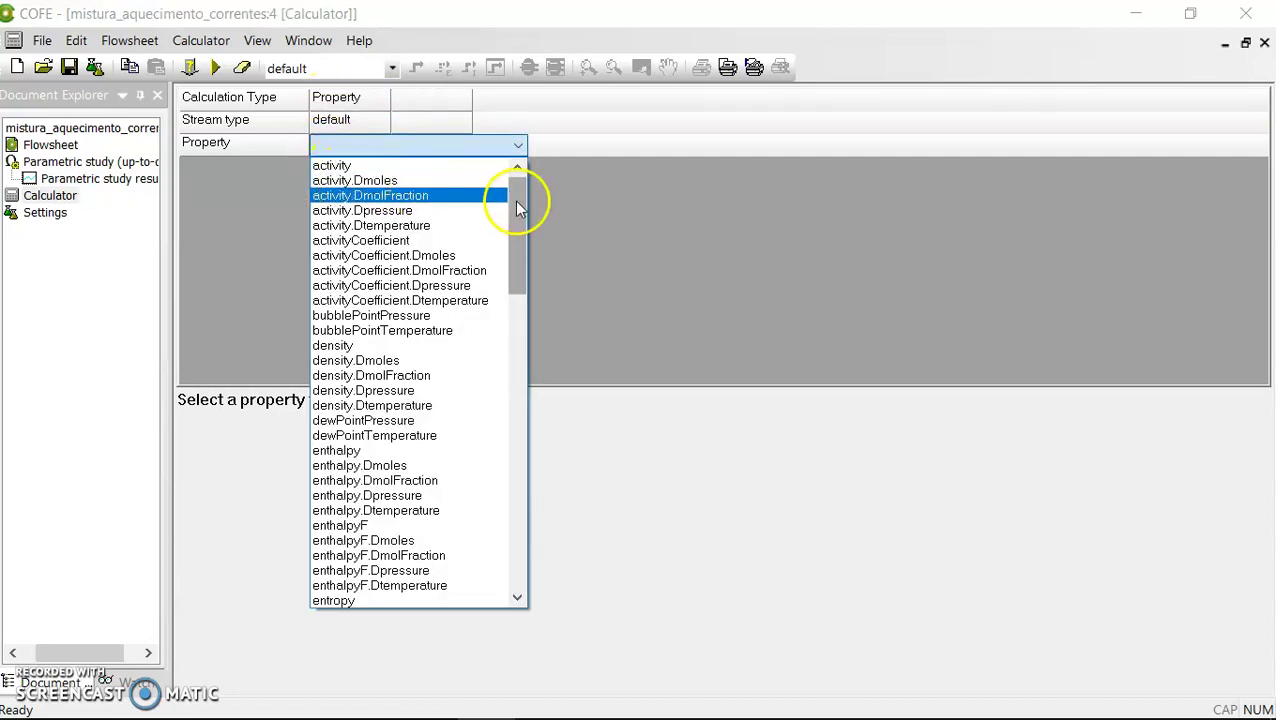
pyautogui.moveTo(521, 199); pyautogui.dragTo(539, 260)
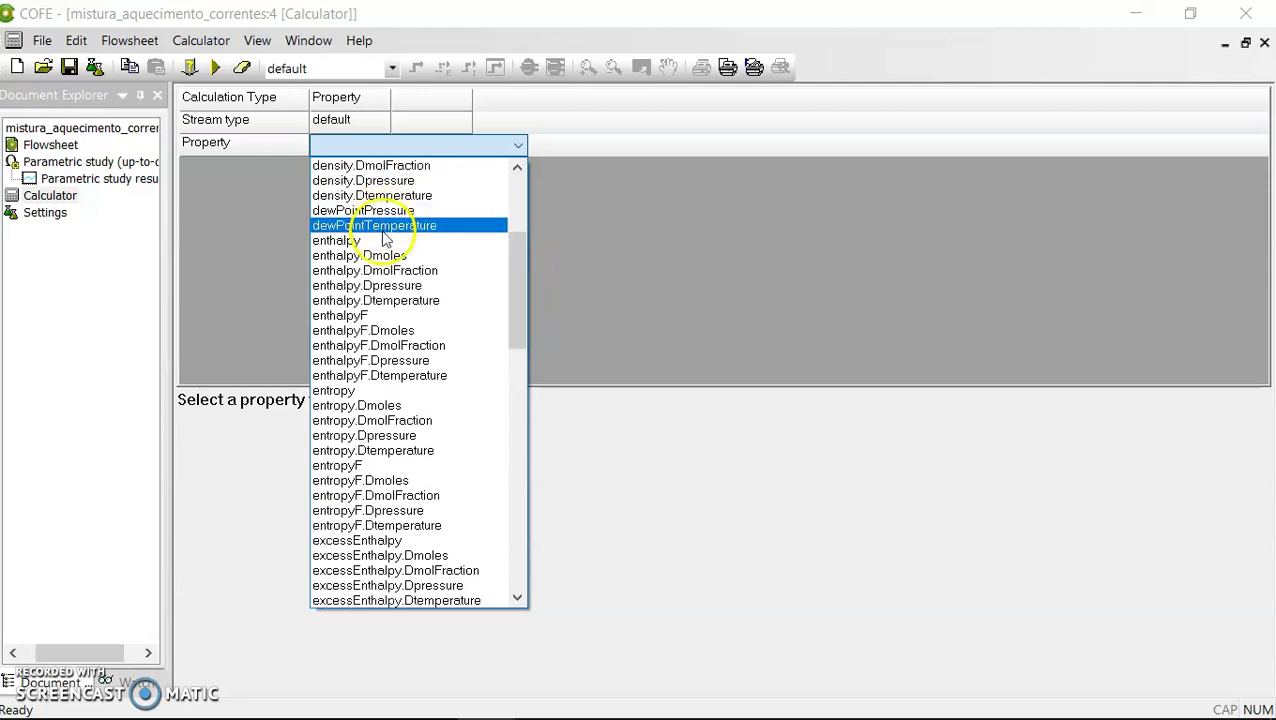
pyautogui.click(366, 240)
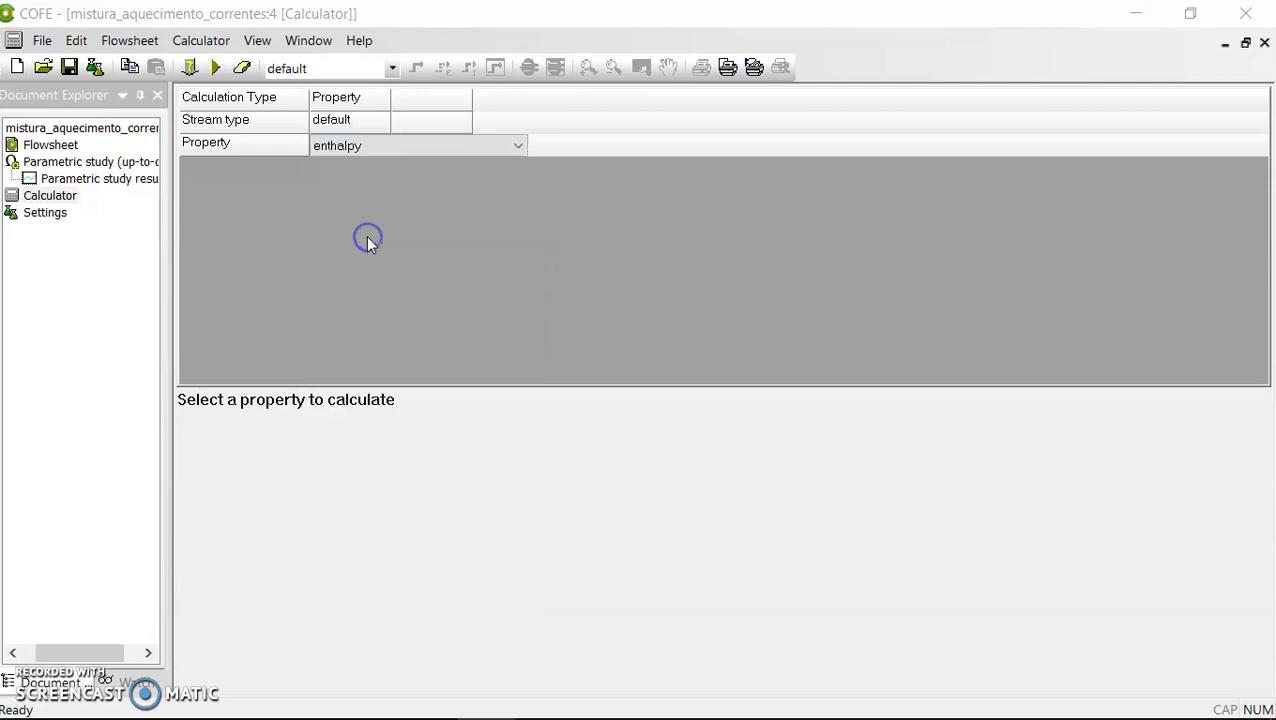
pyautogui.click(471, 289)
pyautogui.click(347, 166)
pyautogui.click(347, 166)
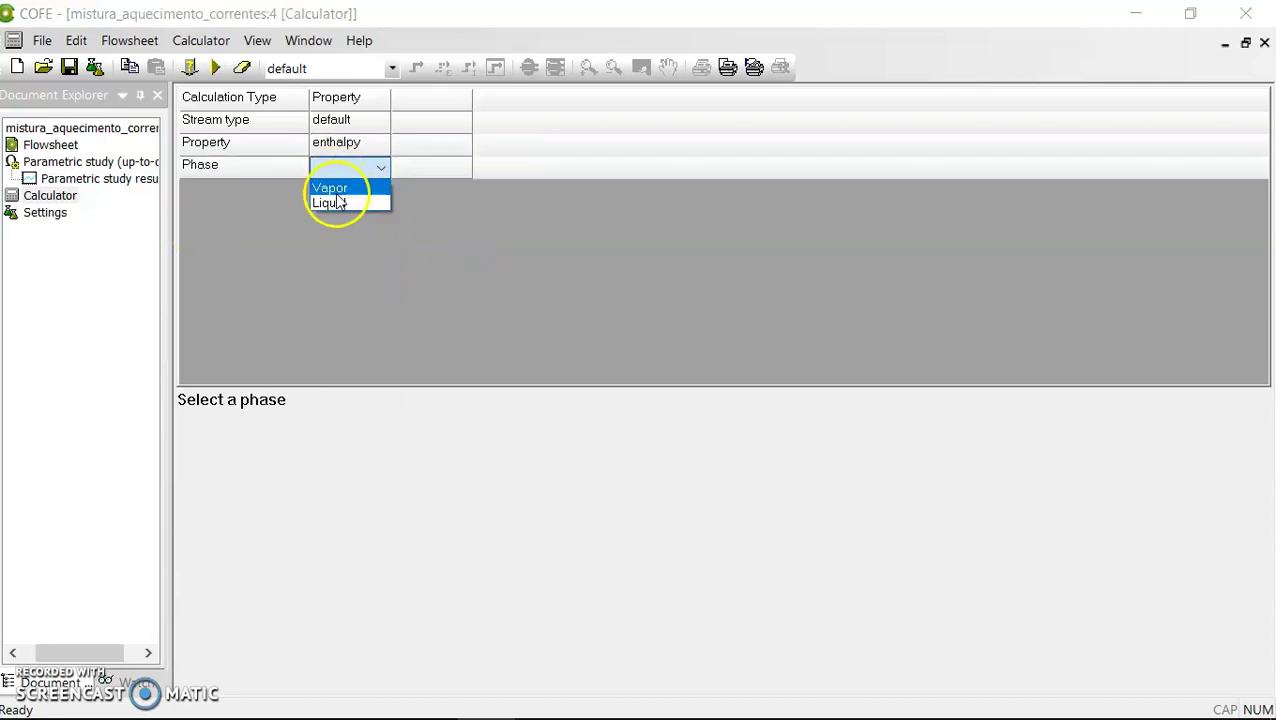
pyautogui.click(337, 203)
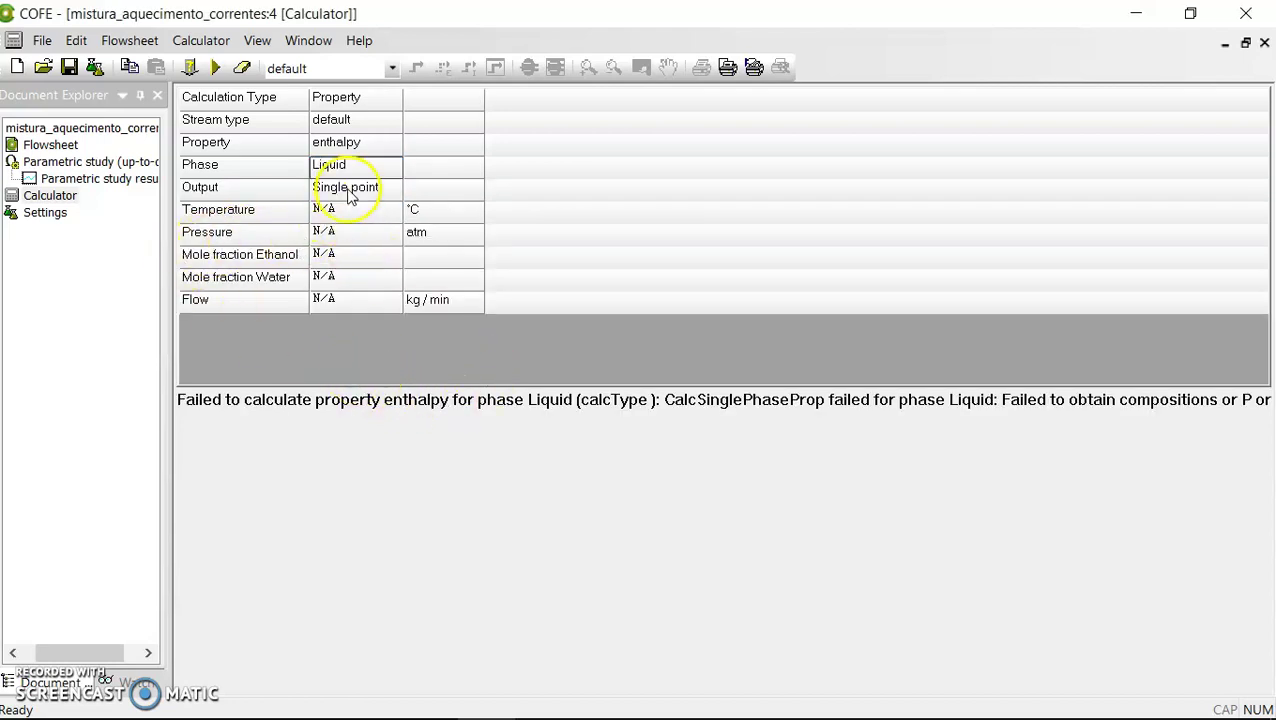
# Set the calculator output to a temperature range from 0 to 100 °C with 20 points.
pyautogui.click(340, 195)
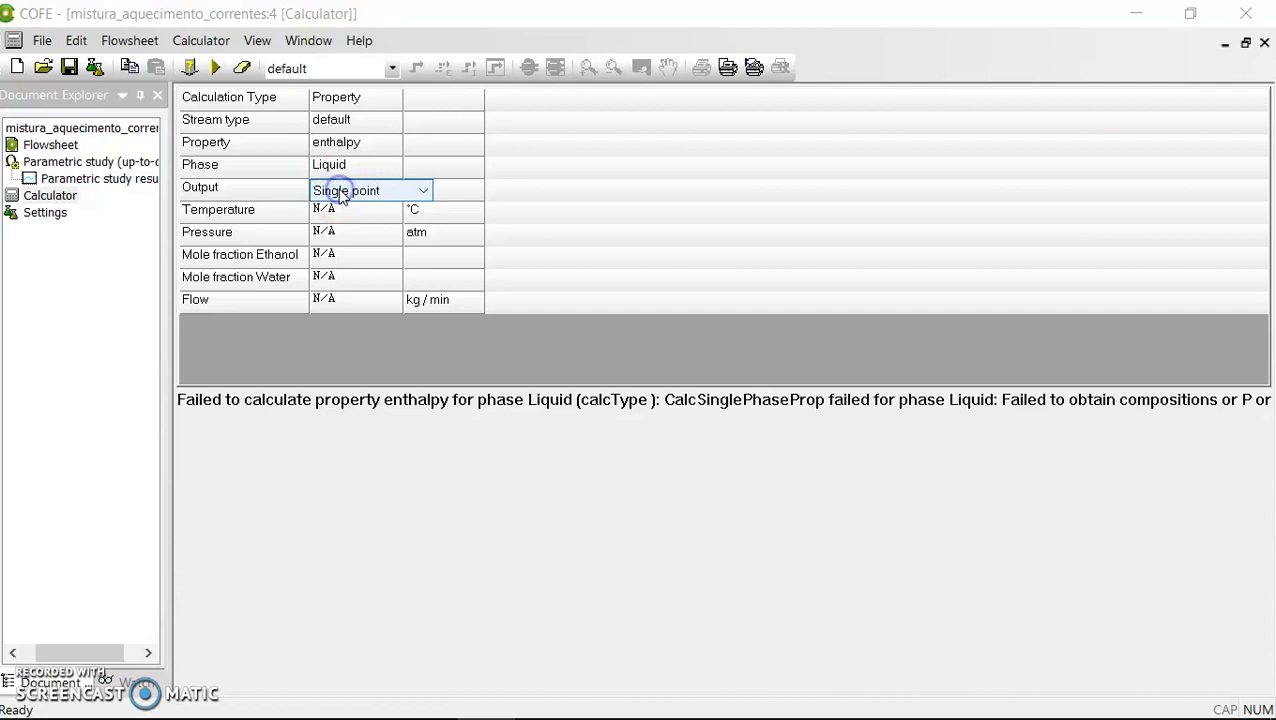
pyautogui.click(341, 192)
pyautogui.moveTo(342, 200); pyautogui.dragTo(363, 227)
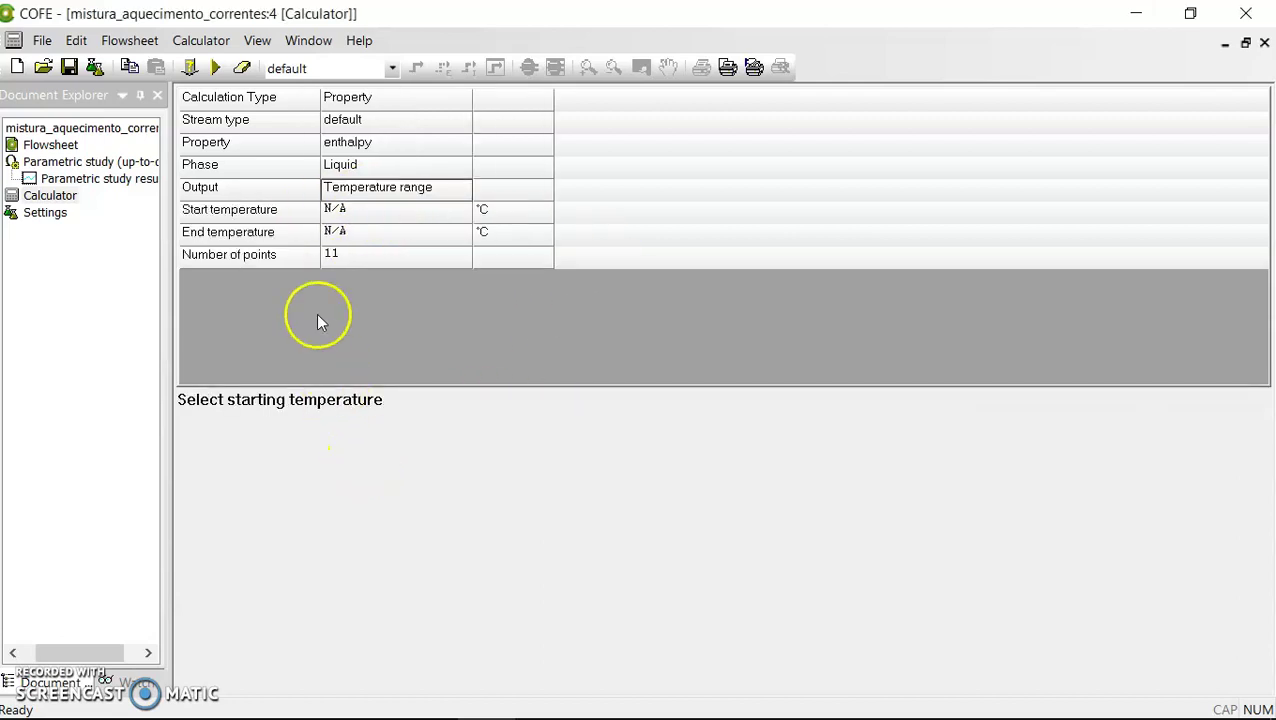
pyautogui.click(338, 211)
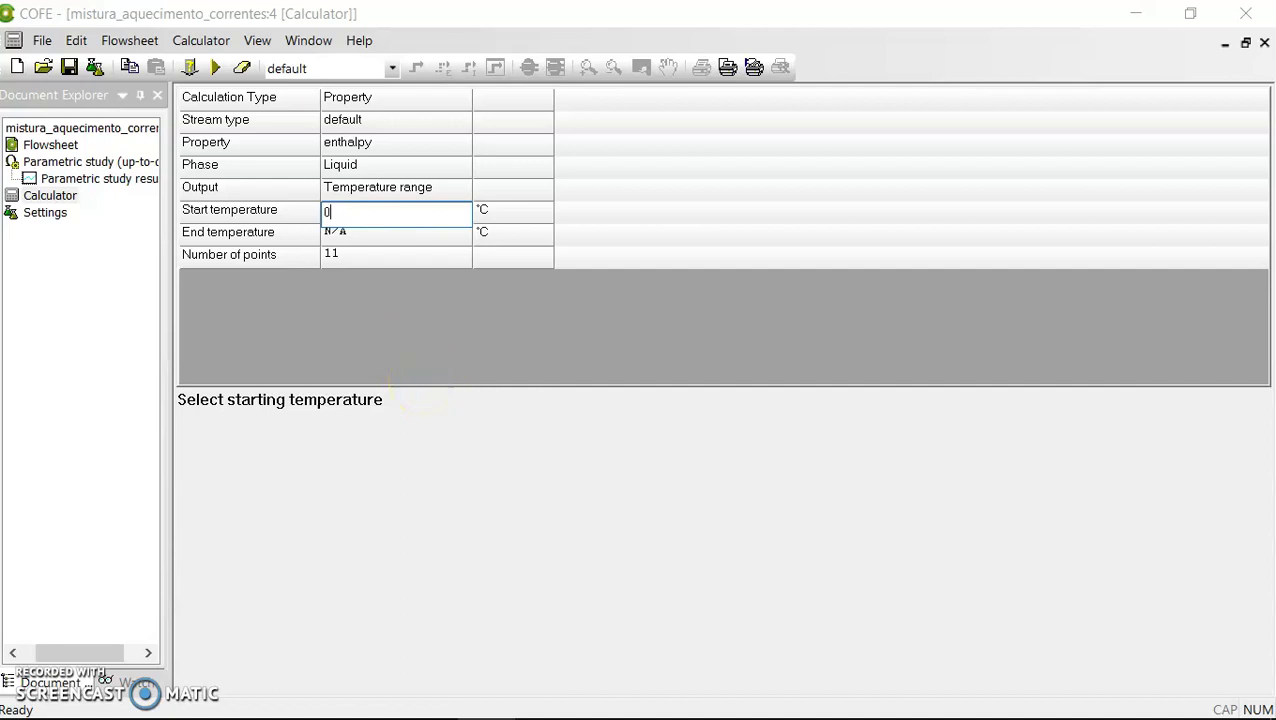
pyautogui.click(391, 325)
pyautogui.click(345, 232)
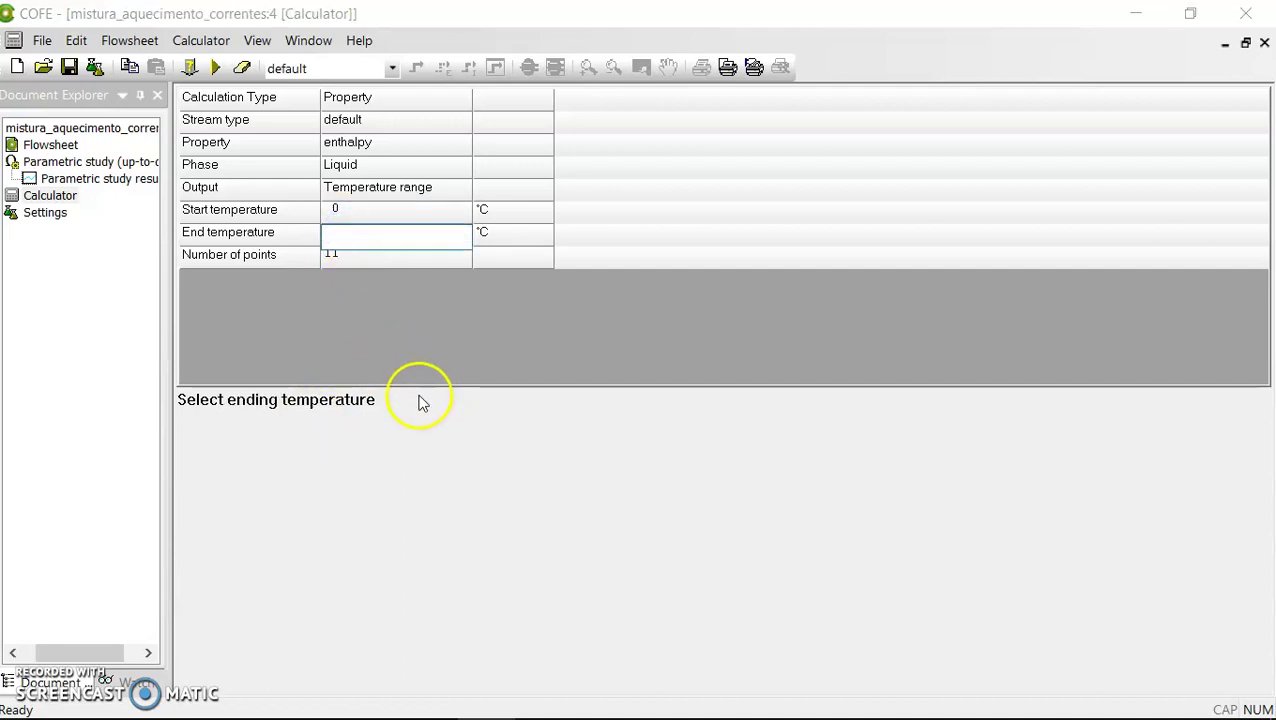
pyautogui.write('100')
pyautogui.click(270, 325)
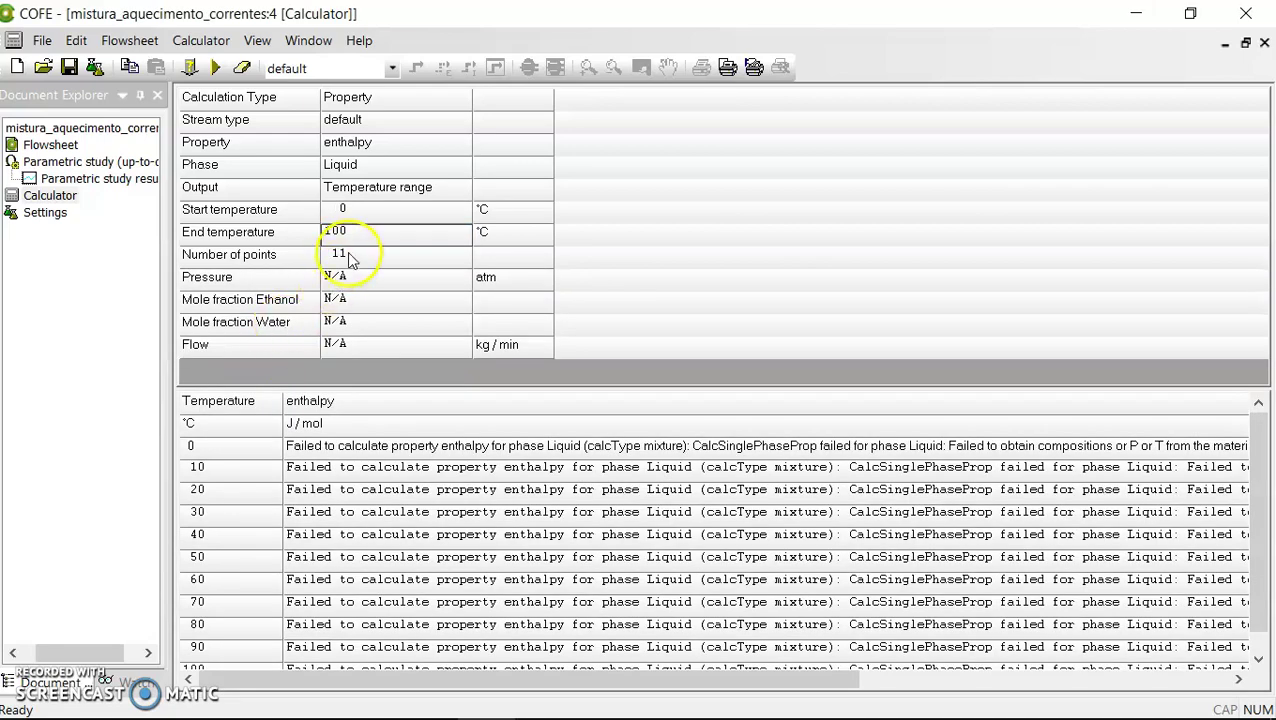
pyautogui.click(349, 256)
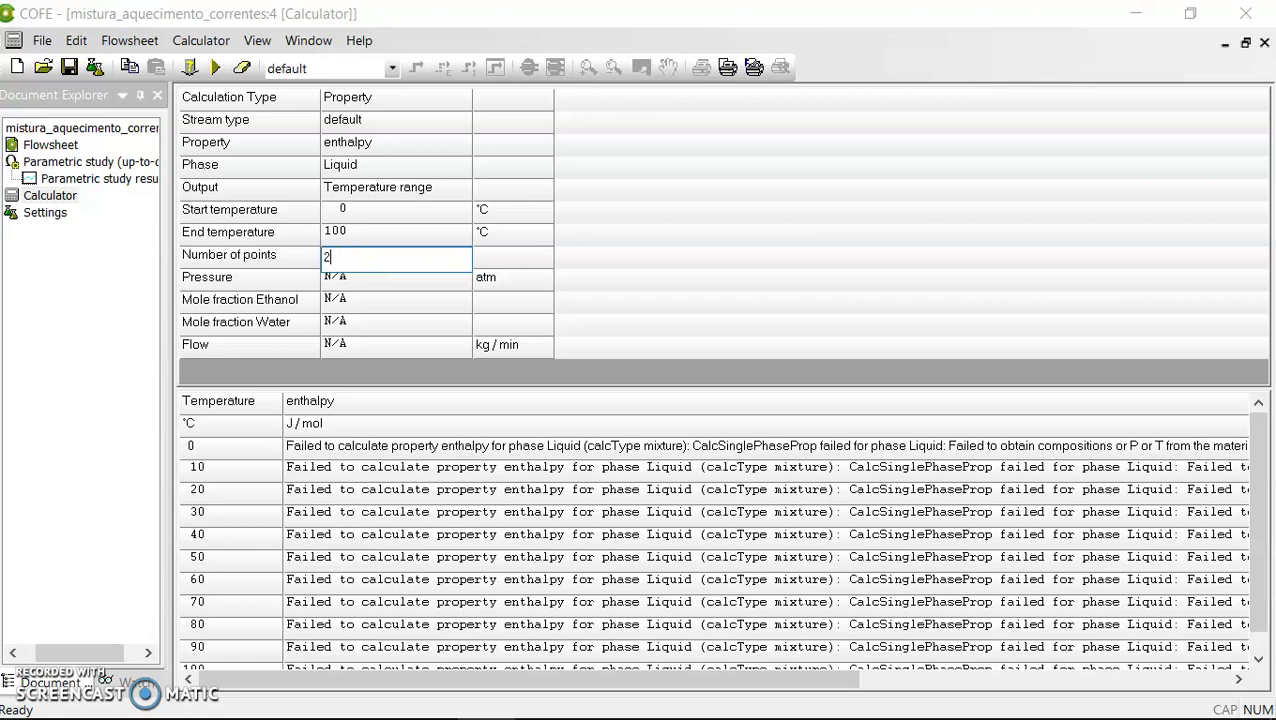
pyautogui.press('Return')
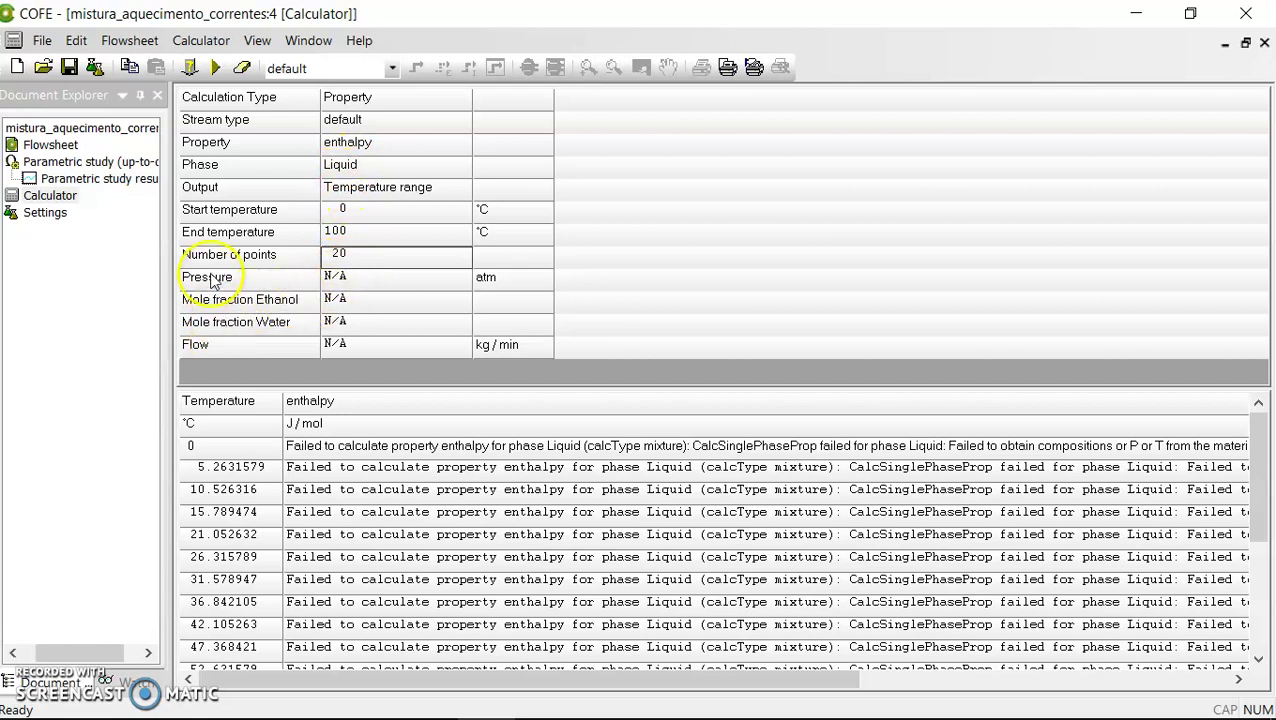
# Set the pressure for the enthalpy calculation to 1 atm.
pyautogui.click(338, 278)
pyautogui.write('1')
pyautogui.press('Return')
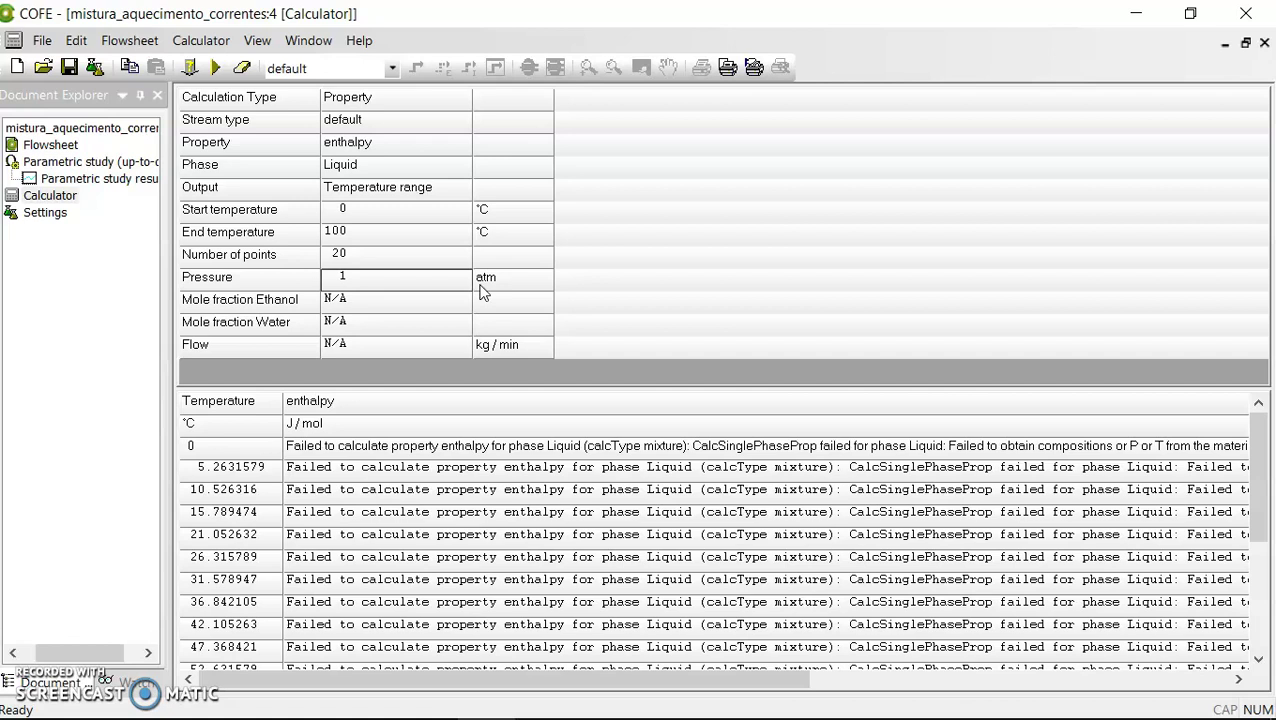
pyautogui.click(339, 233)
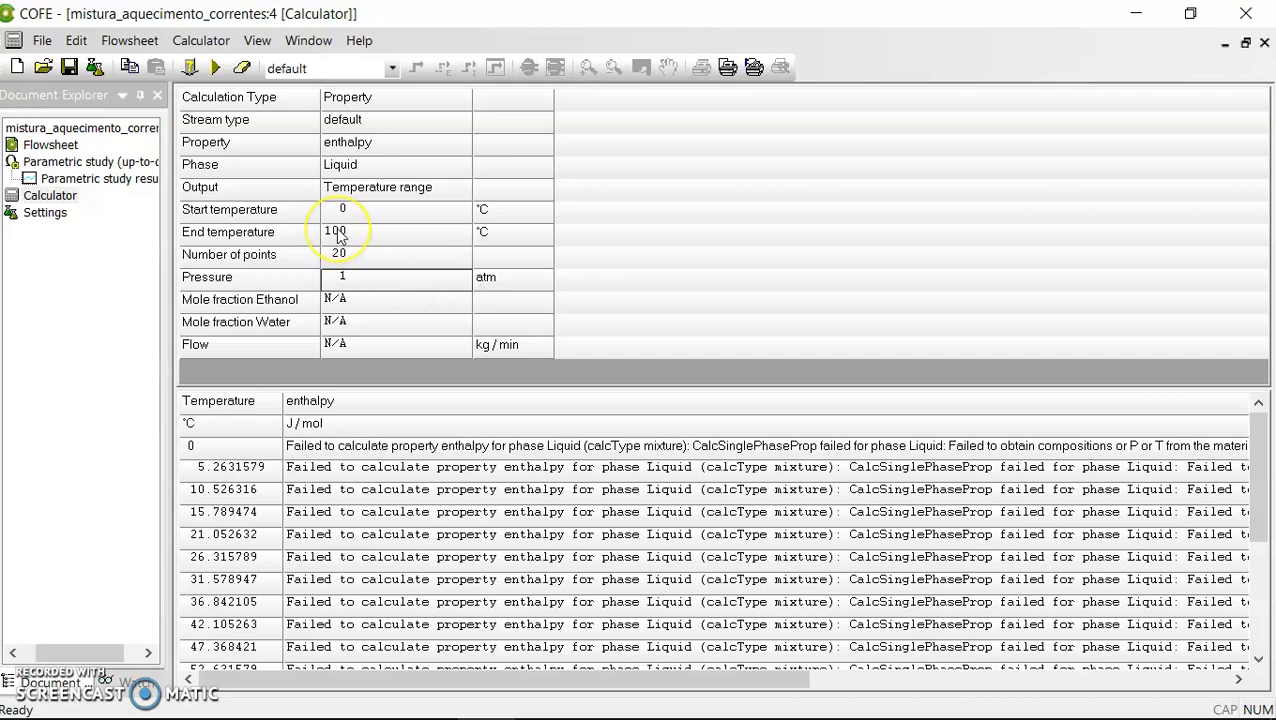
pyautogui.click(349, 283)
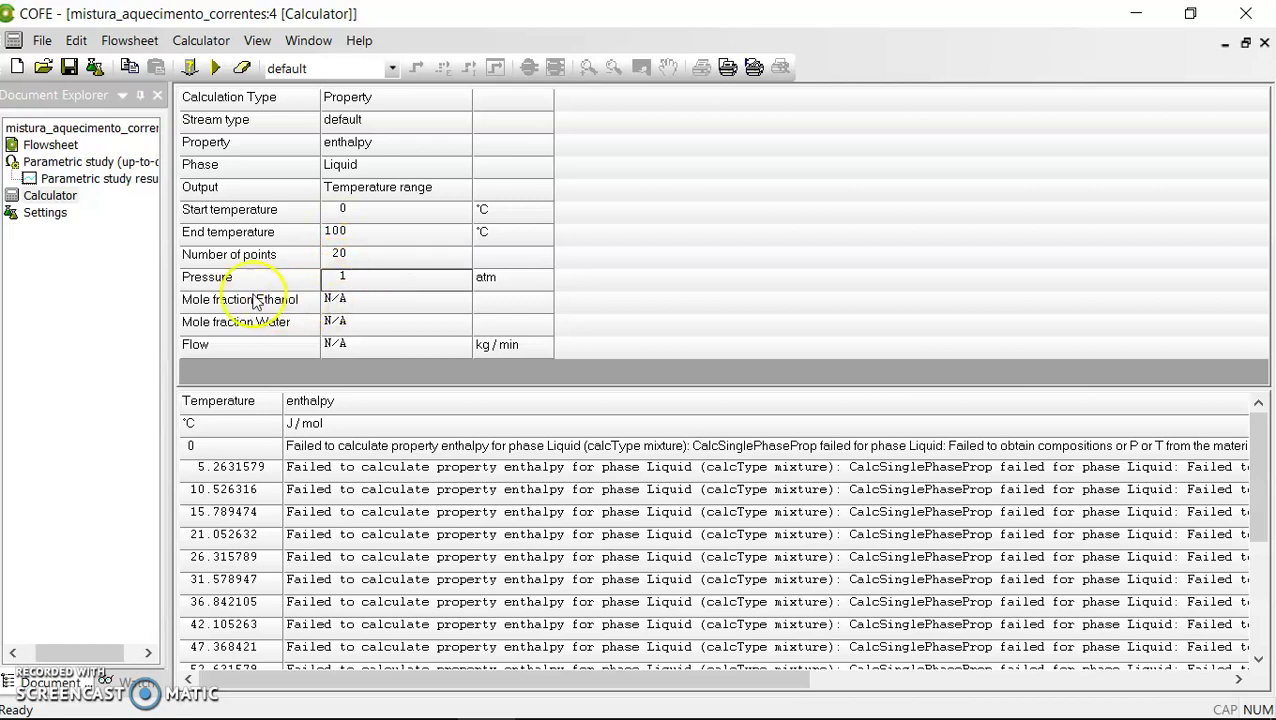
# Set the ethanol mole fraction to 0.6 and the flow to 1 kg/min.
pyautogui.click(333, 299)
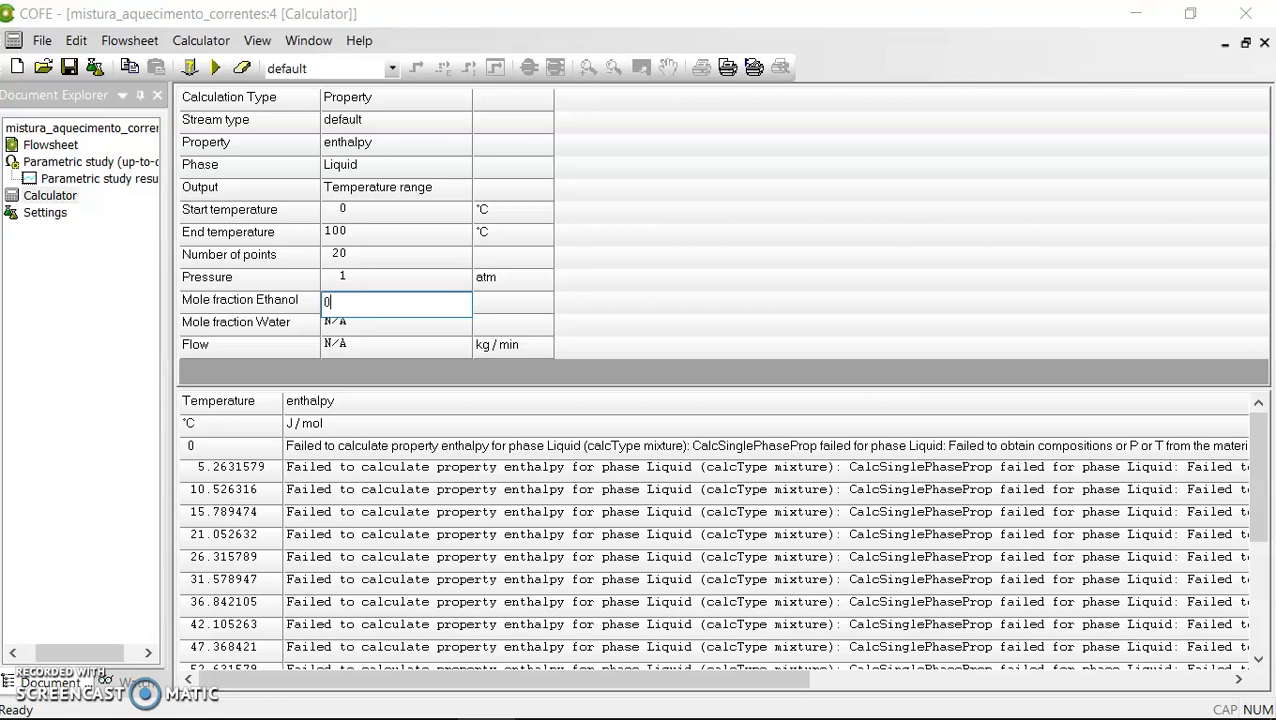
pyautogui.press('Return')
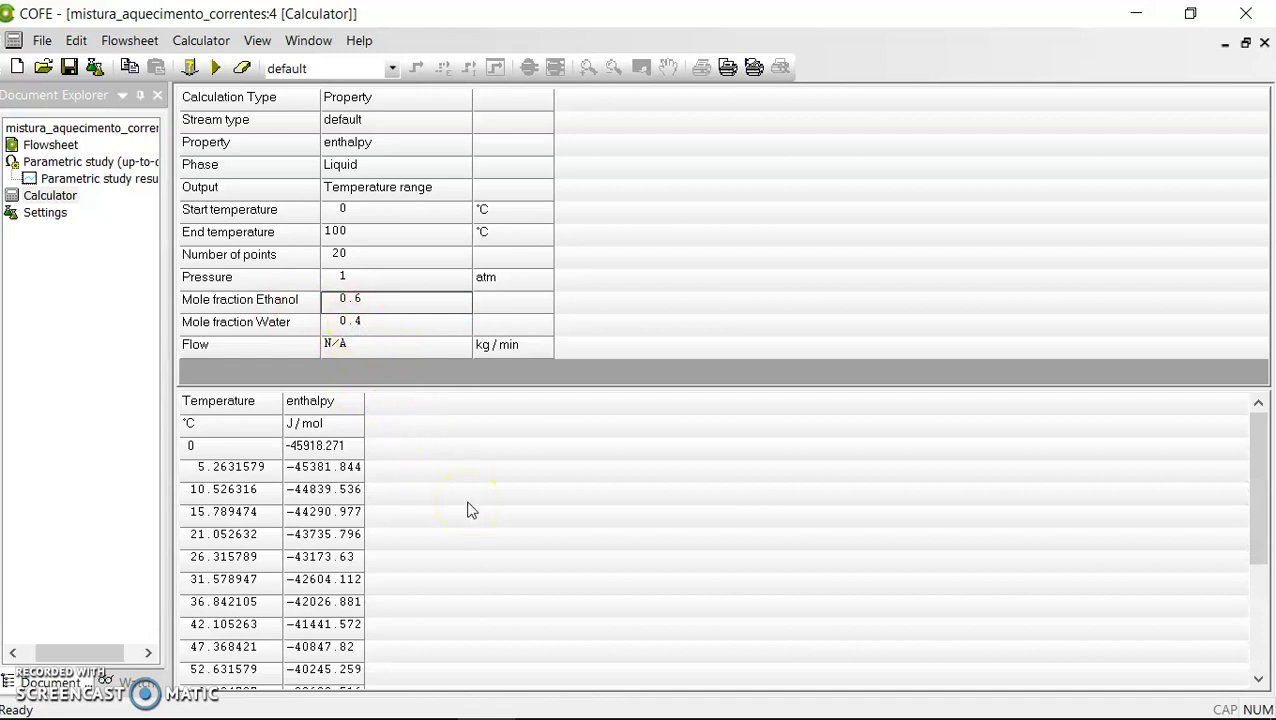
pyautogui.click(349, 344)
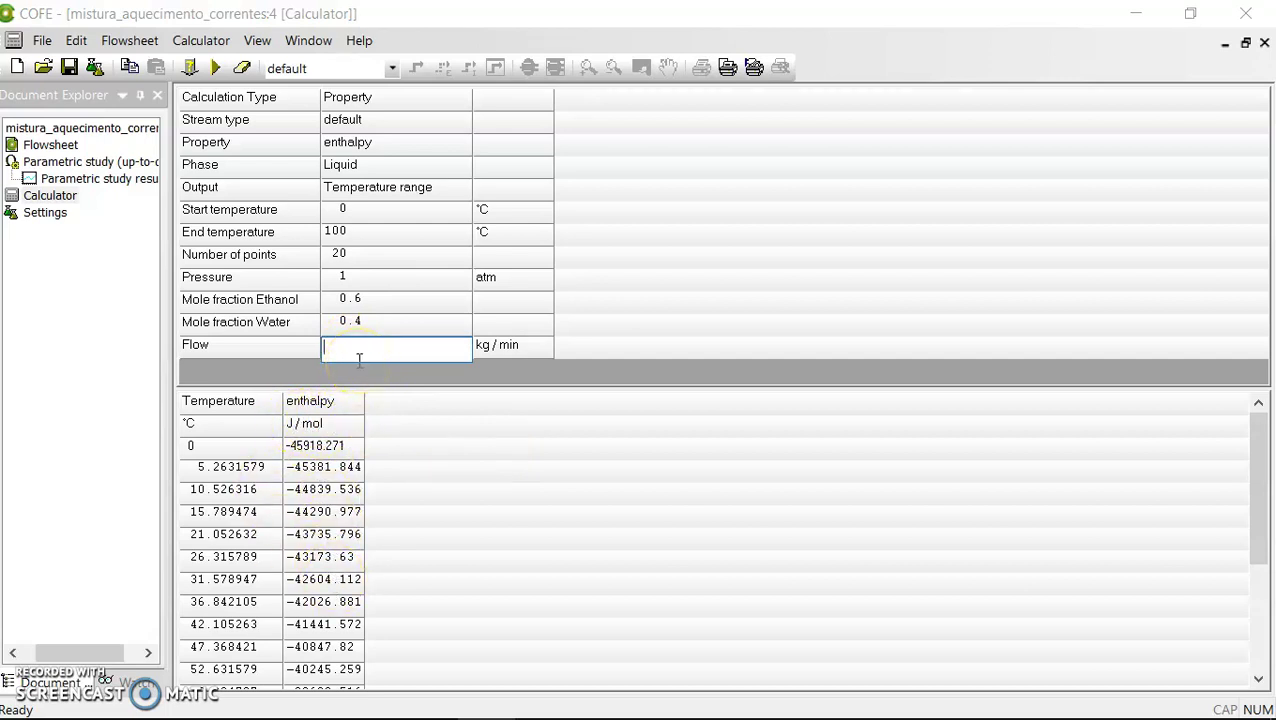
pyautogui.press('Return')
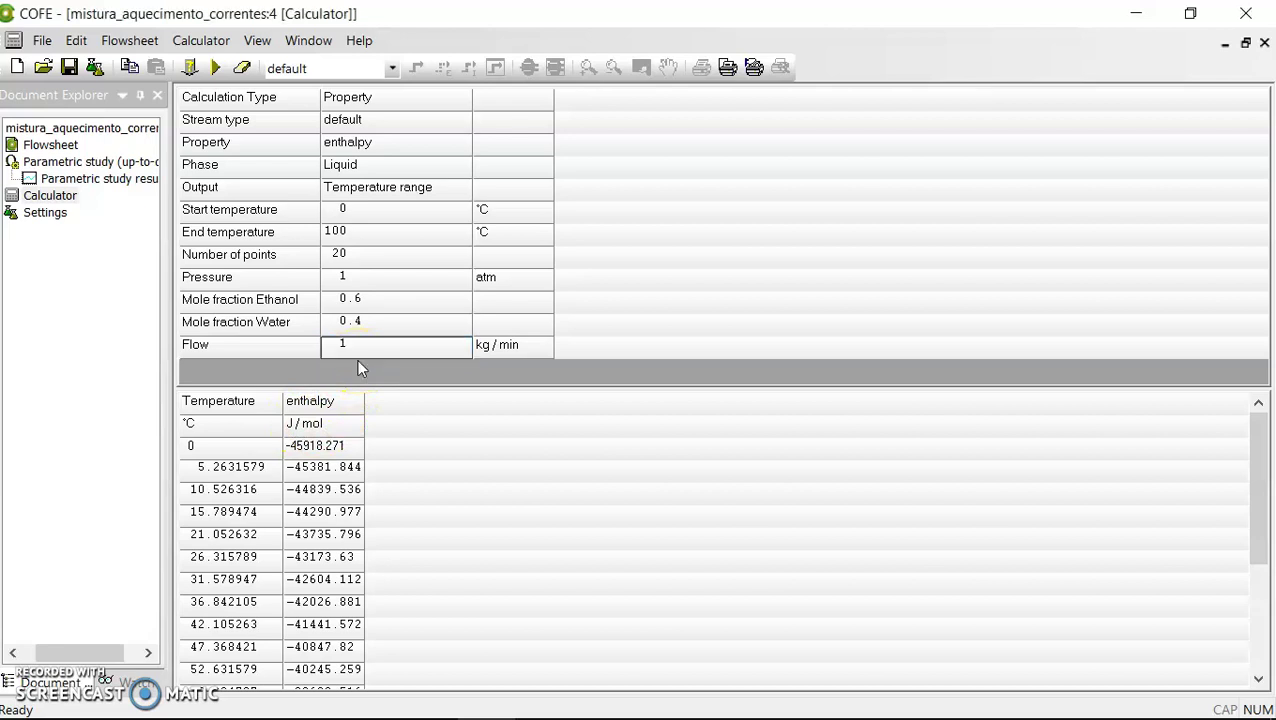
# Examine the calculated liquid enthalpies across the whole temperature range in the results table.
pyautogui.moveTo(1258, 457); pyautogui.dragTo(1262, 507)
pyautogui.moveTo(1263, 545); pyautogui.dragTo(1258, 441)
pyautogui.click(304, 399)
pyautogui.moveTo(1256, 450); pyautogui.dragTo(1266, 572)
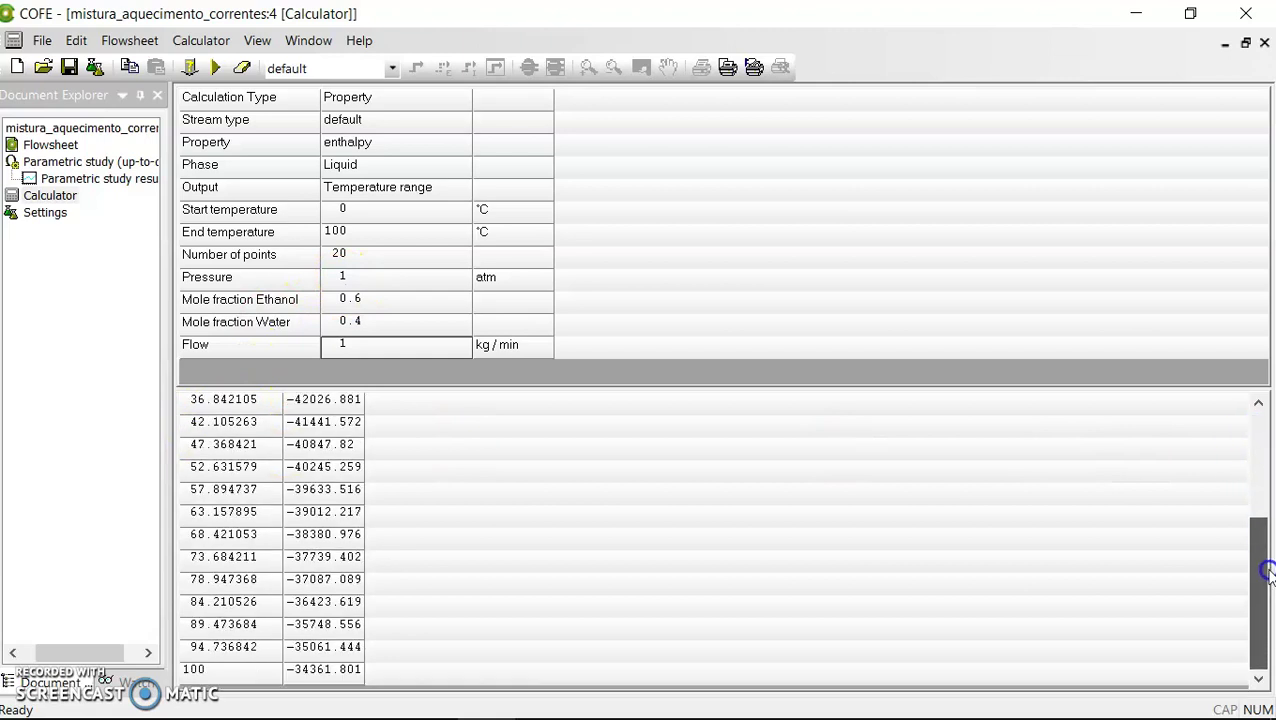
pyautogui.moveTo(1262, 518); pyautogui.dragTo(1244, 433)
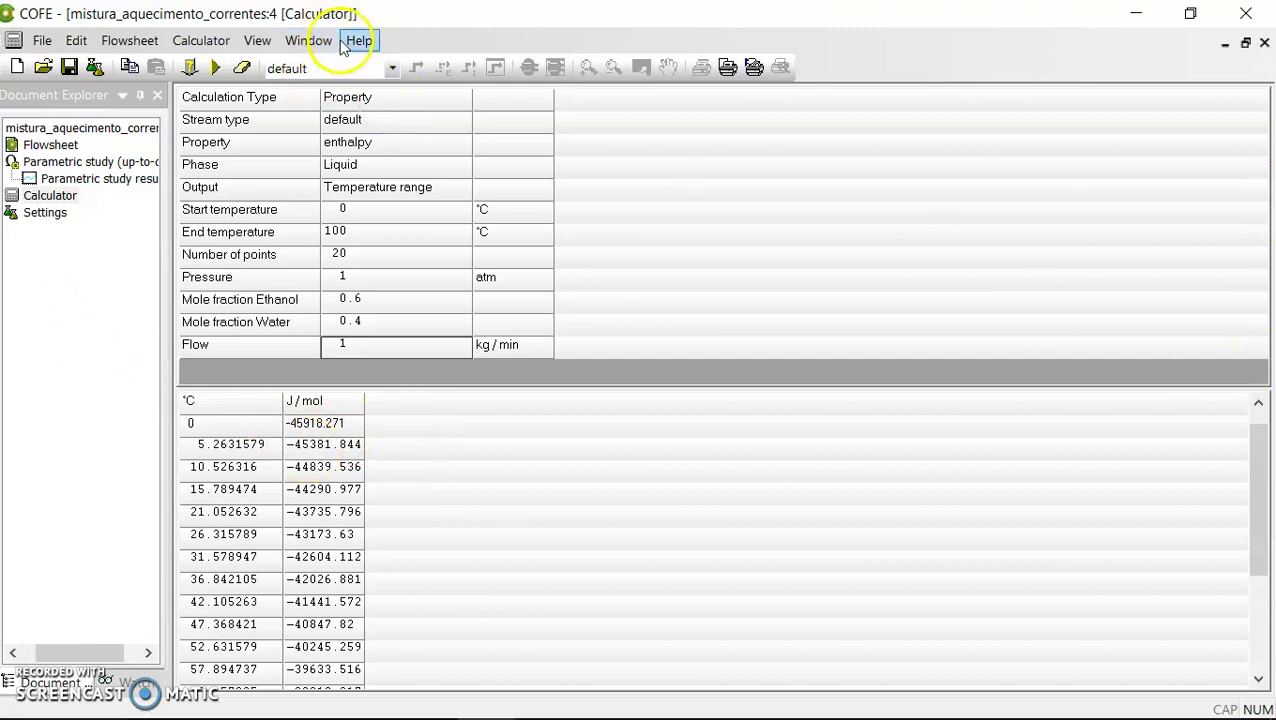
# Change the calculation type to Compound constant and calculate criticalTemperature for ethanol and water.
pyautogui.click(373, 102)
pyautogui.click(373, 102)
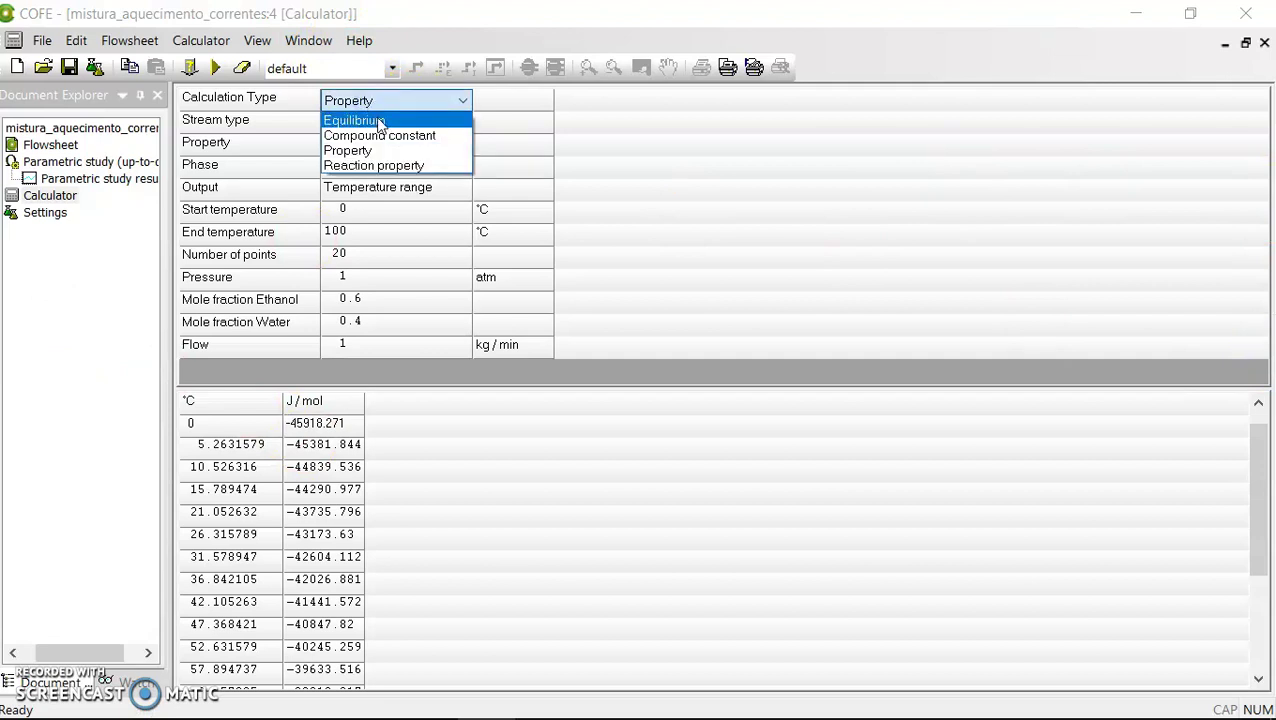
pyautogui.click(380, 136)
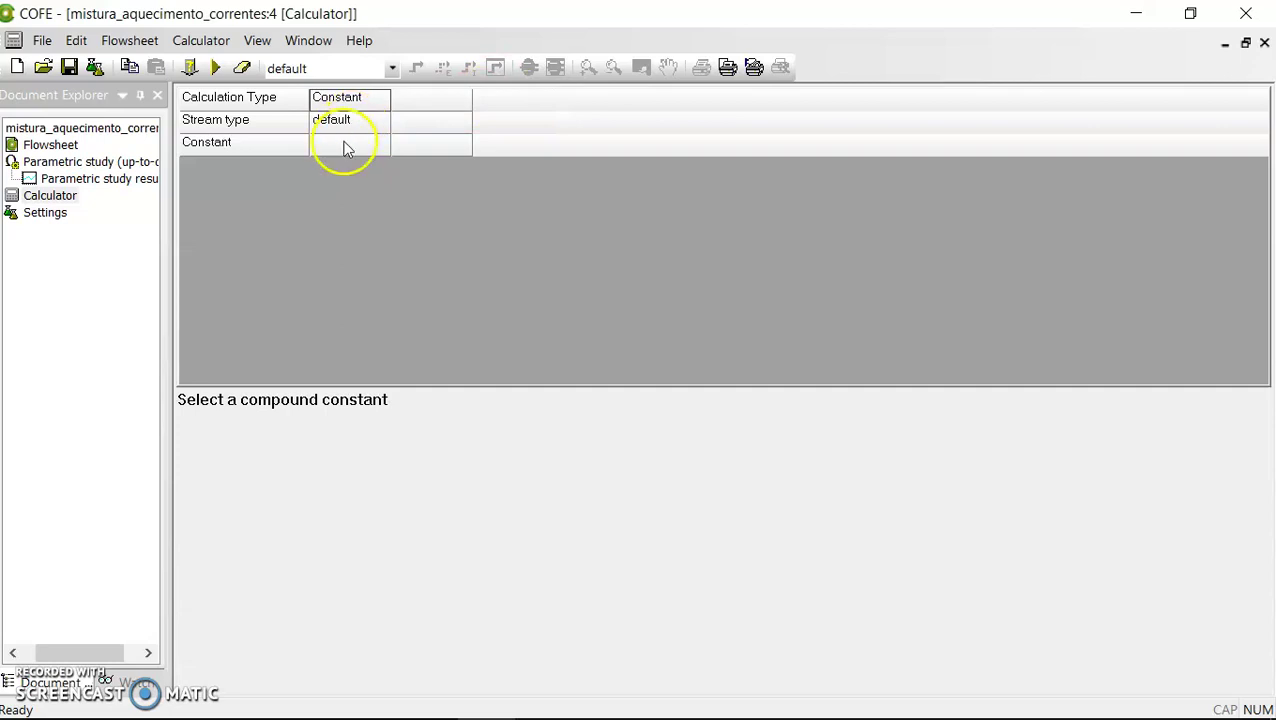
pyautogui.click(344, 146)
pyautogui.click(345, 145)
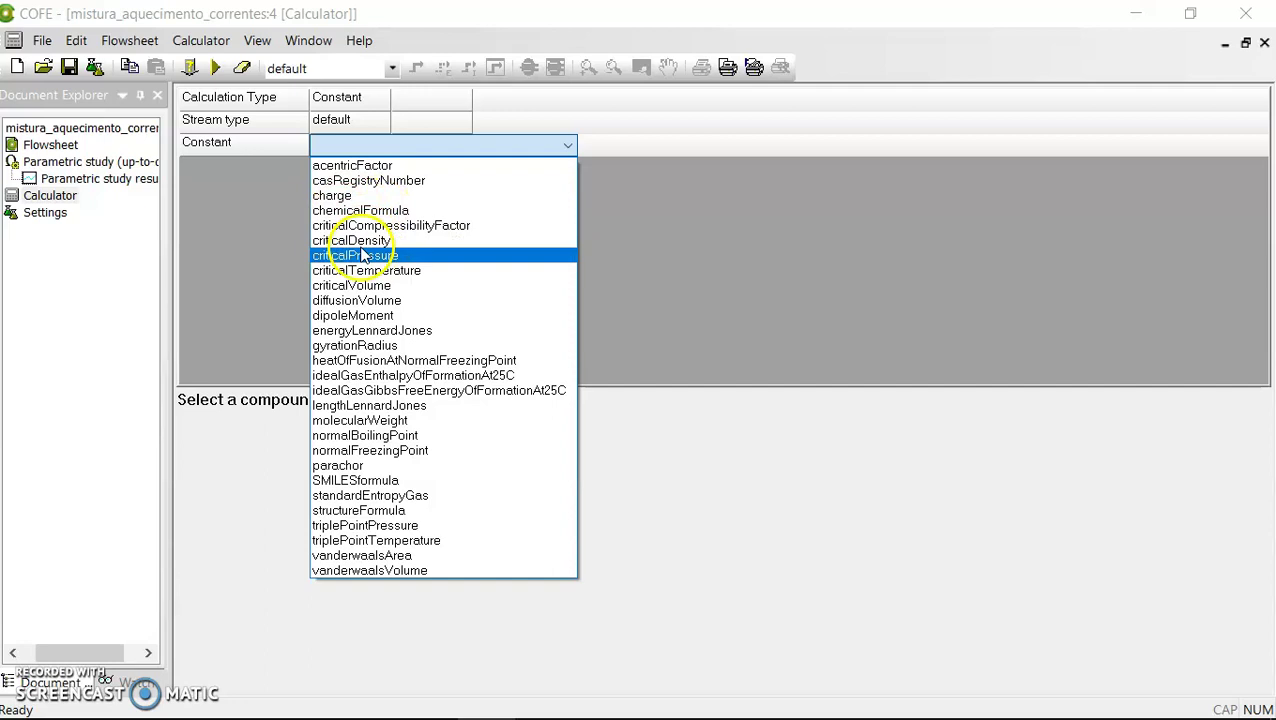
pyautogui.click(377, 270)
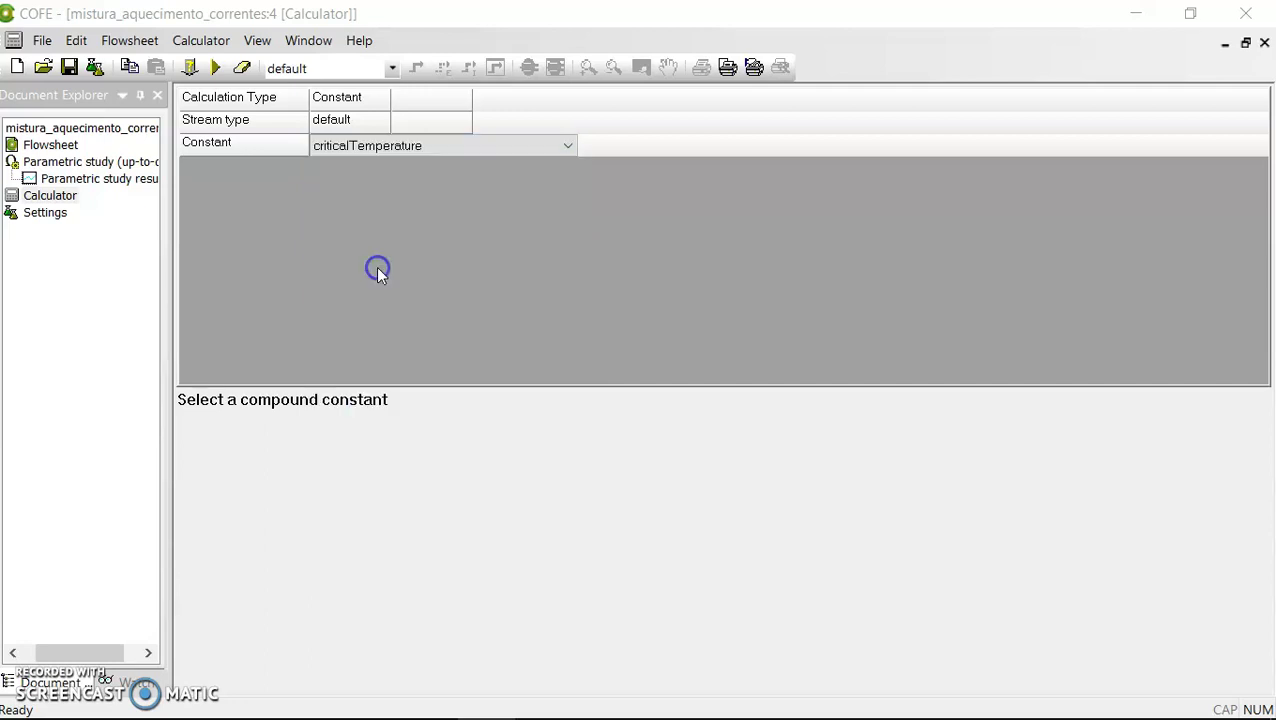
pyautogui.click(326, 201)
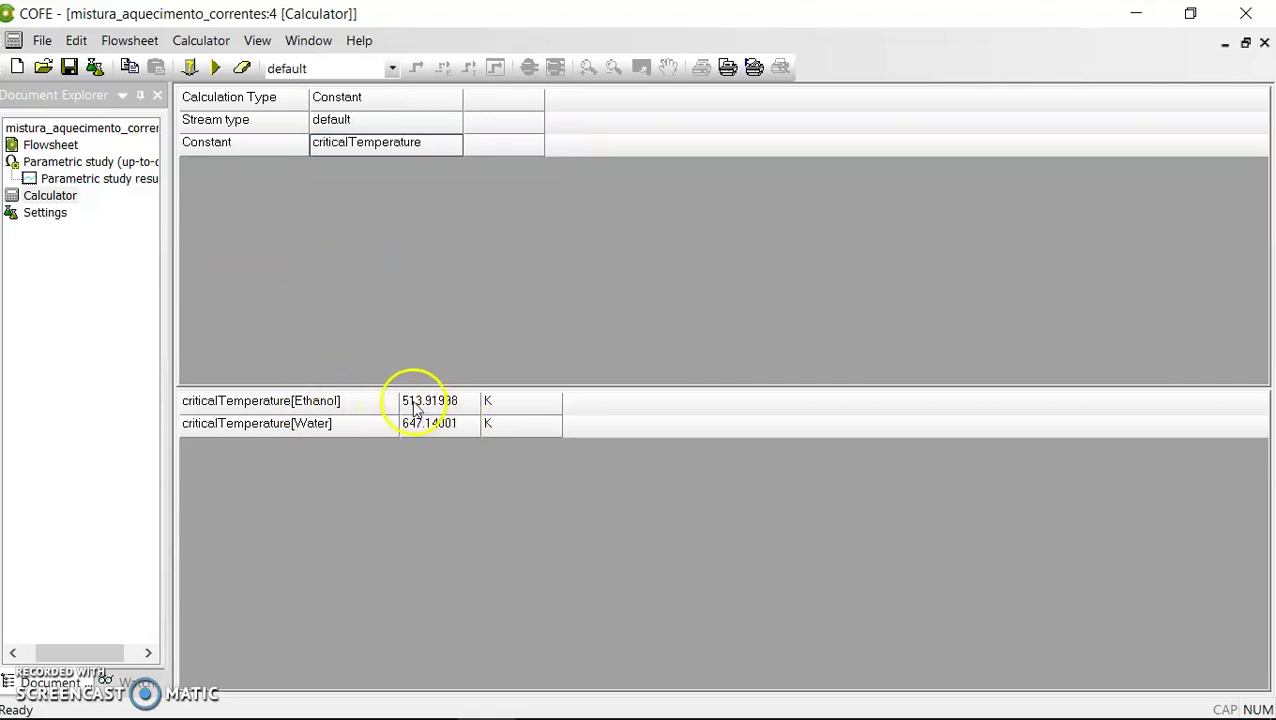
pyautogui.click(512, 404)
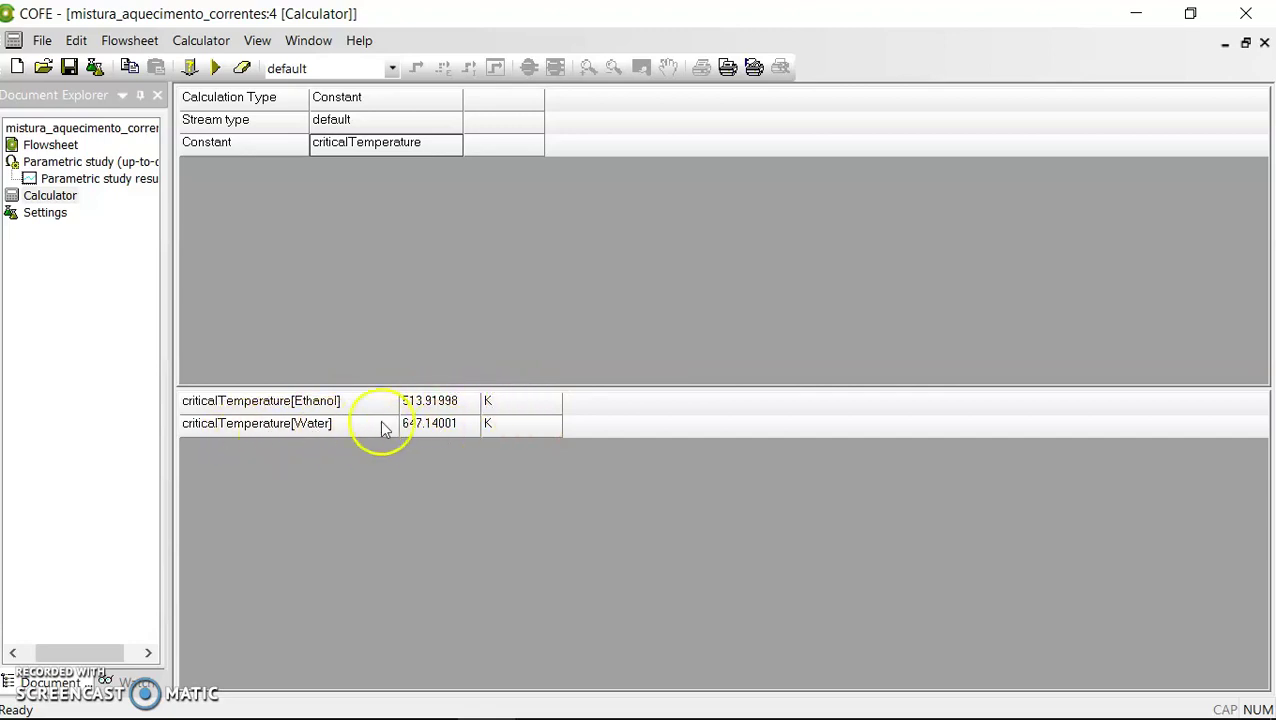
# Calculate the acentricFactor constant for both compounds, and close the calculator to return to the flowsheet.
pyautogui.click(359, 144)
pyautogui.click(359, 144)
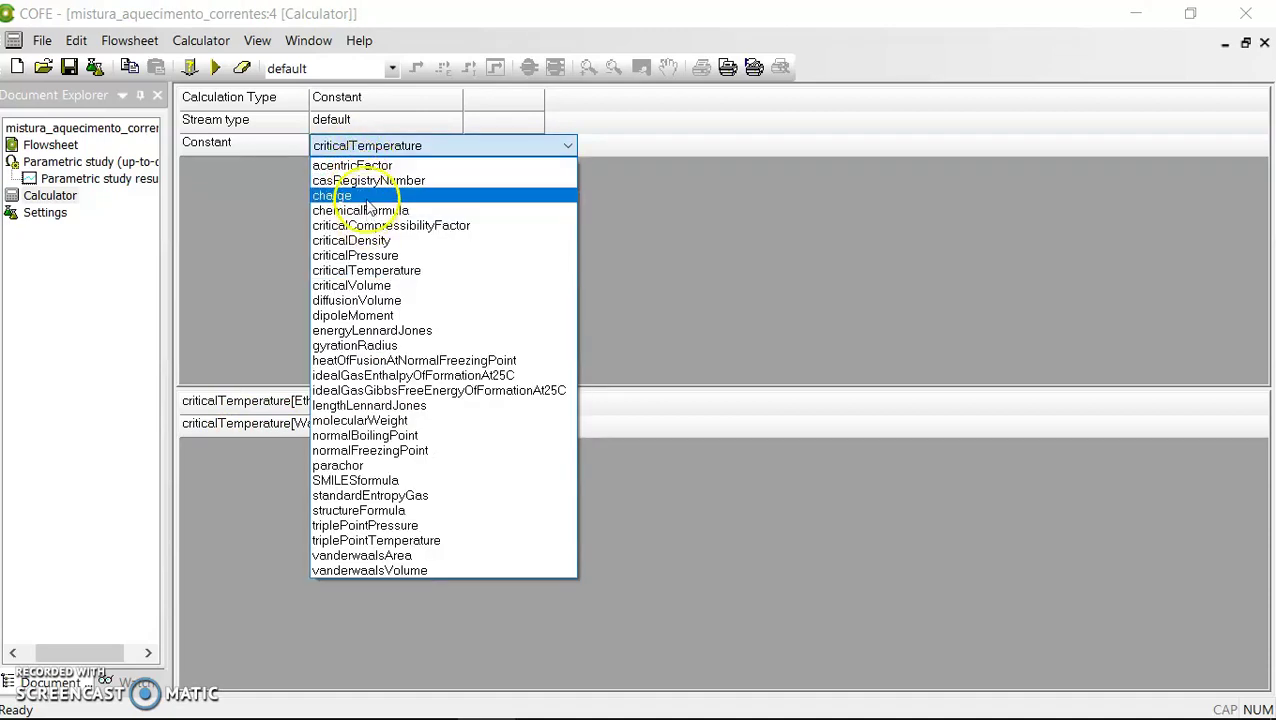
pyautogui.click(366, 165)
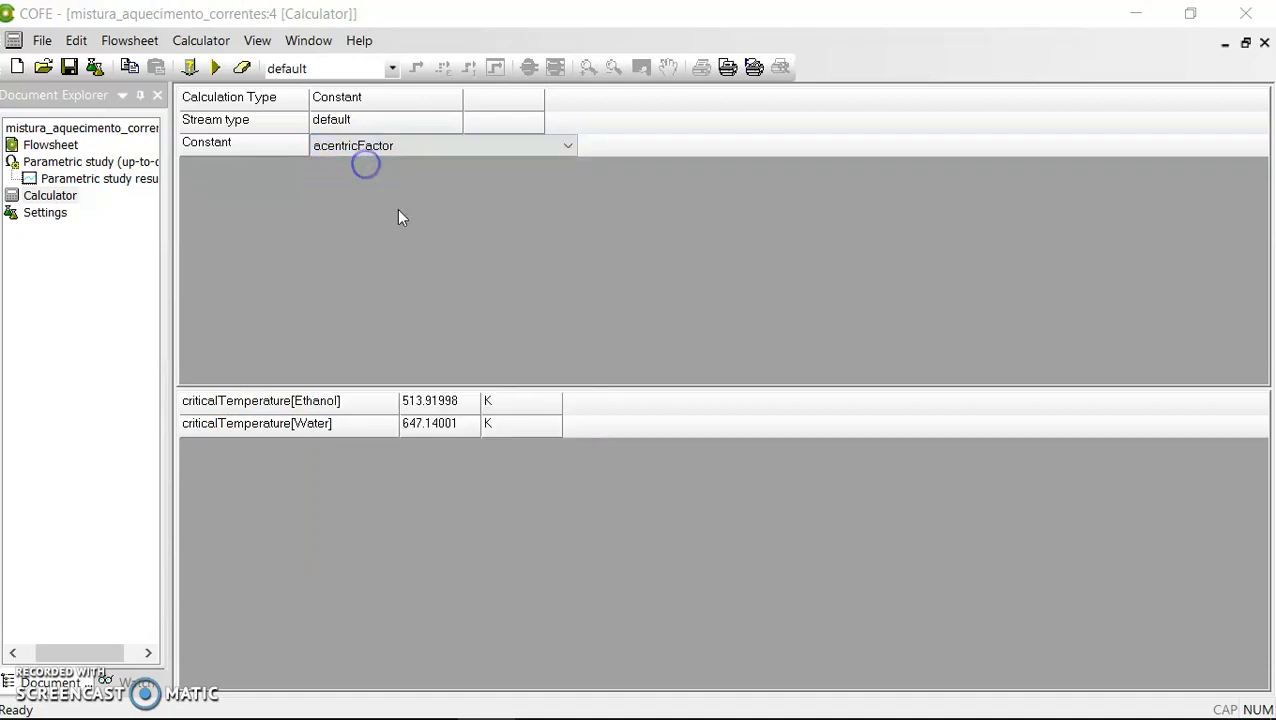
pyautogui.click(420, 262)
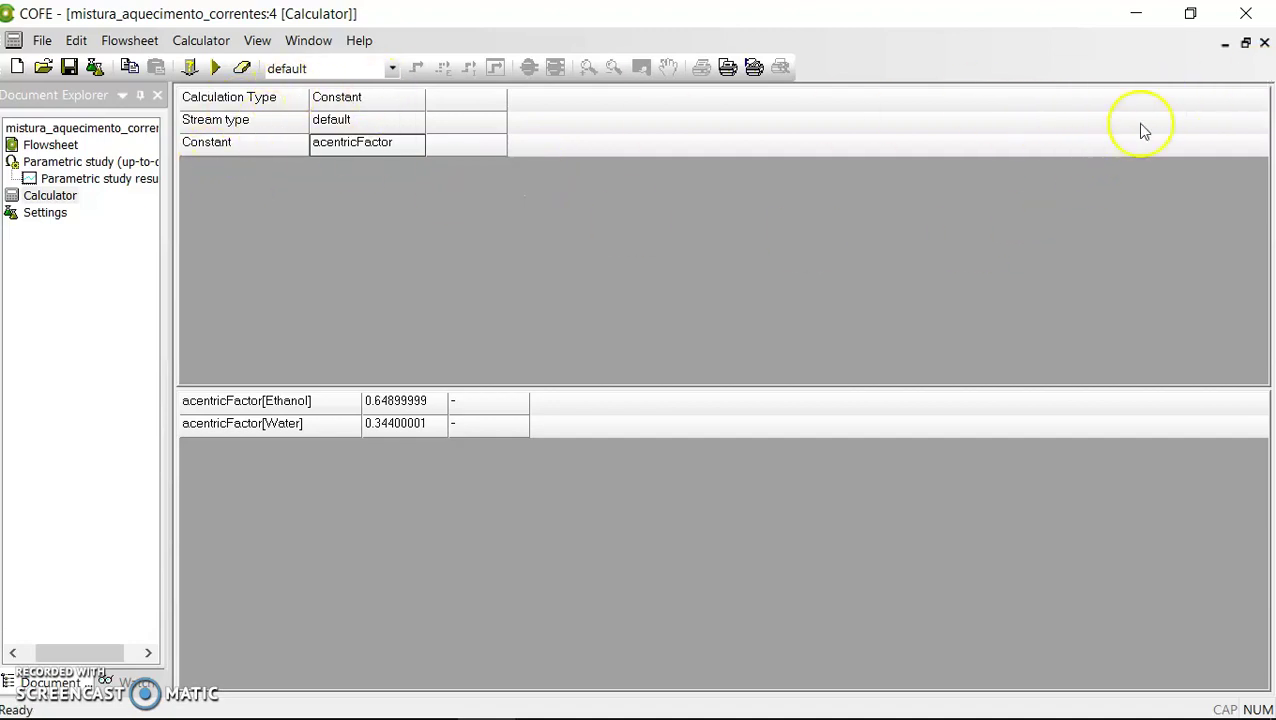
pyautogui.click(1263, 47)
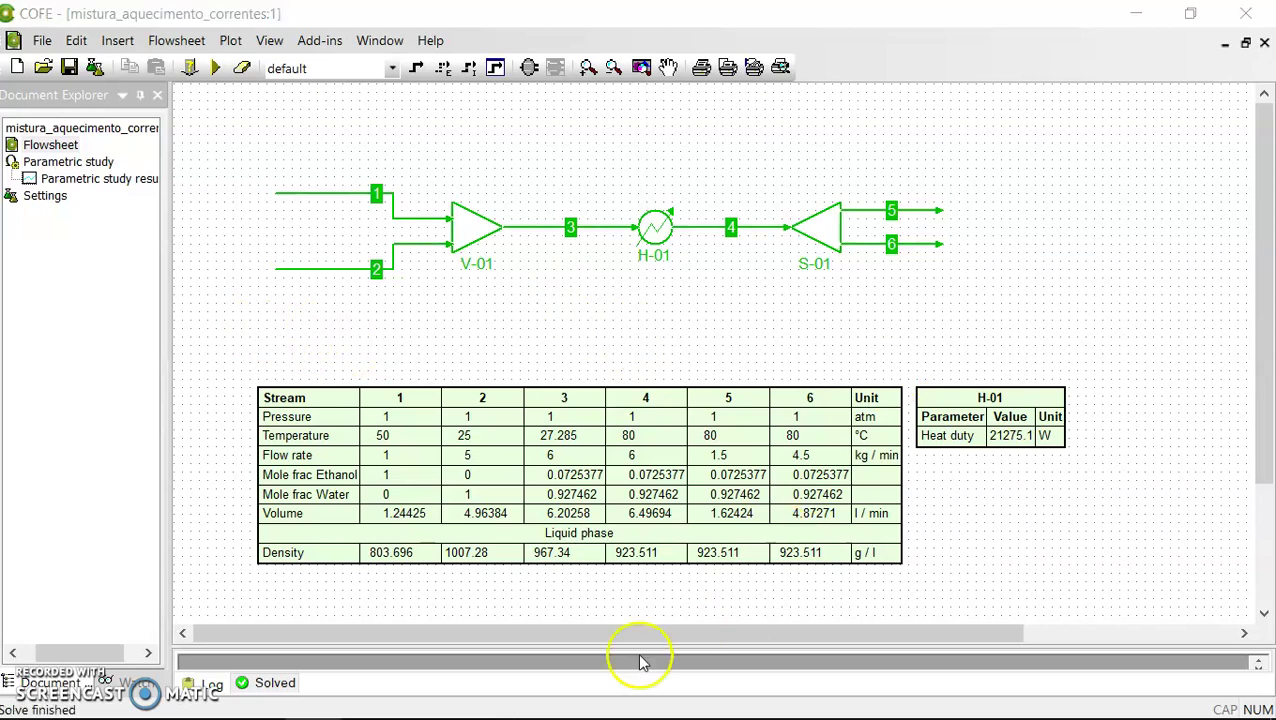
pyautogui.click(612, 337)
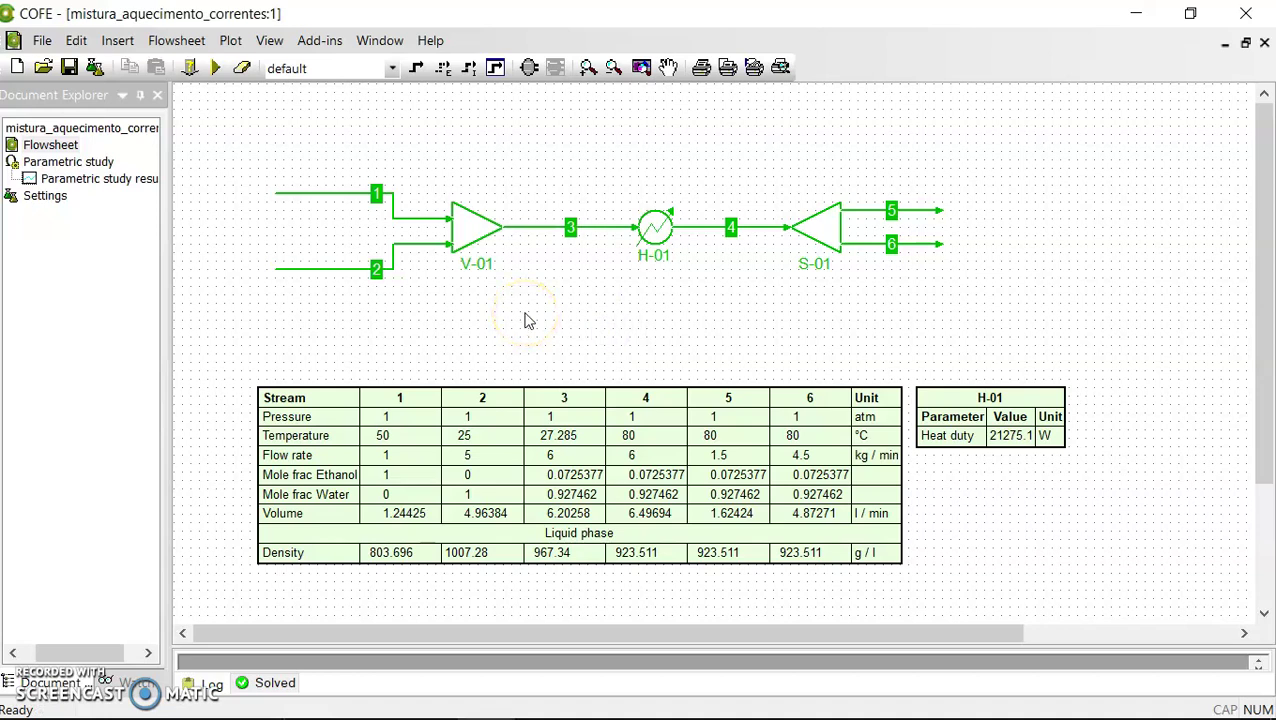
# Open the flowsheet configuration and select the exemplo1 property package.
pyautogui.click(96, 70)
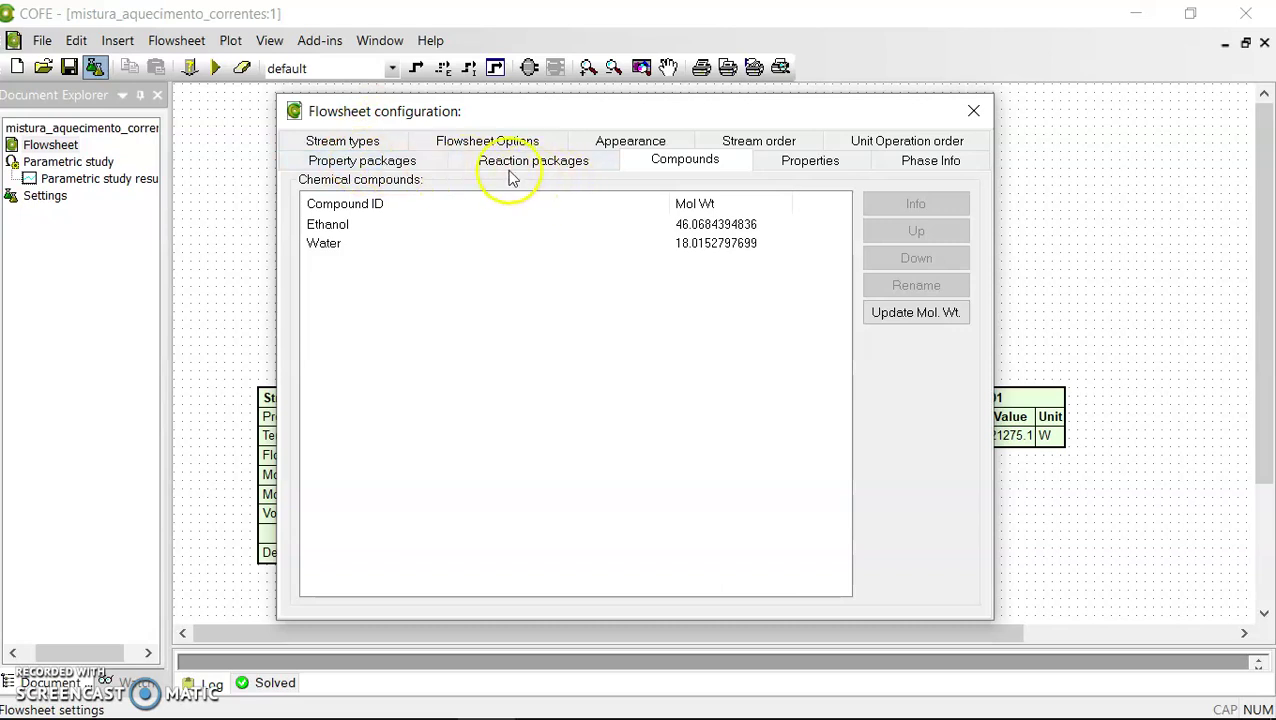
pyautogui.click(365, 163)
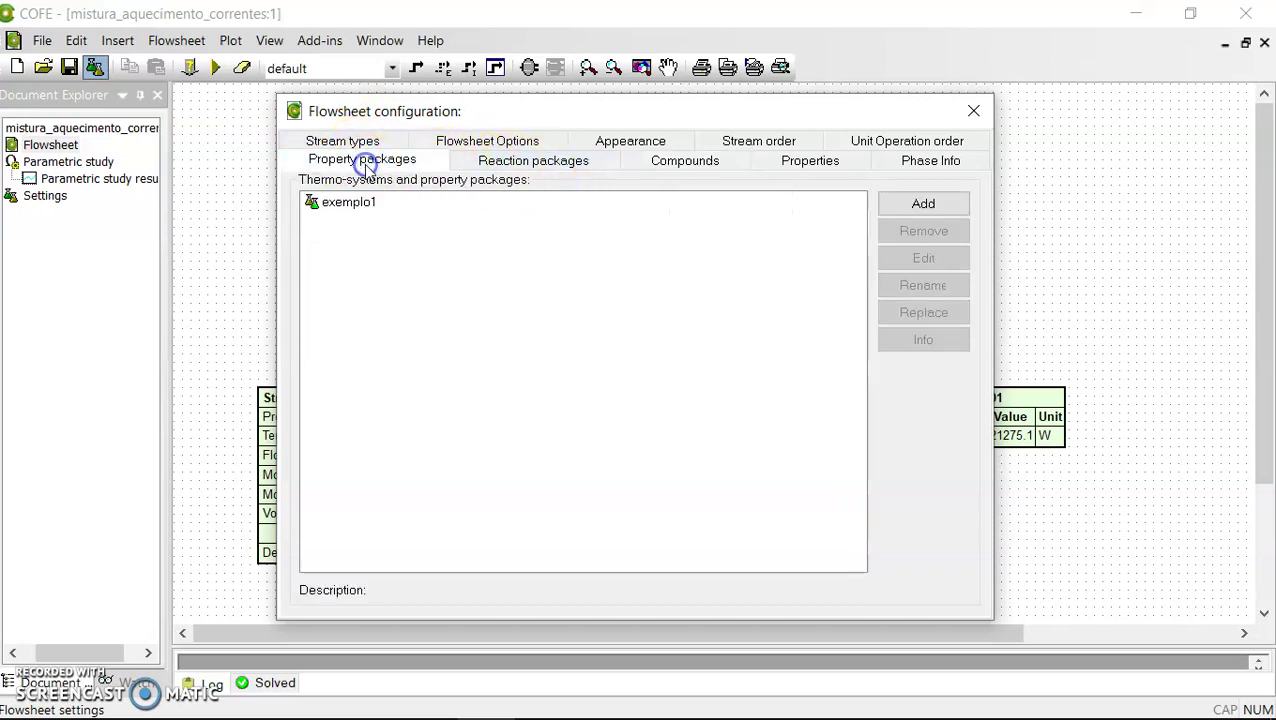
pyautogui.click(348, 207)
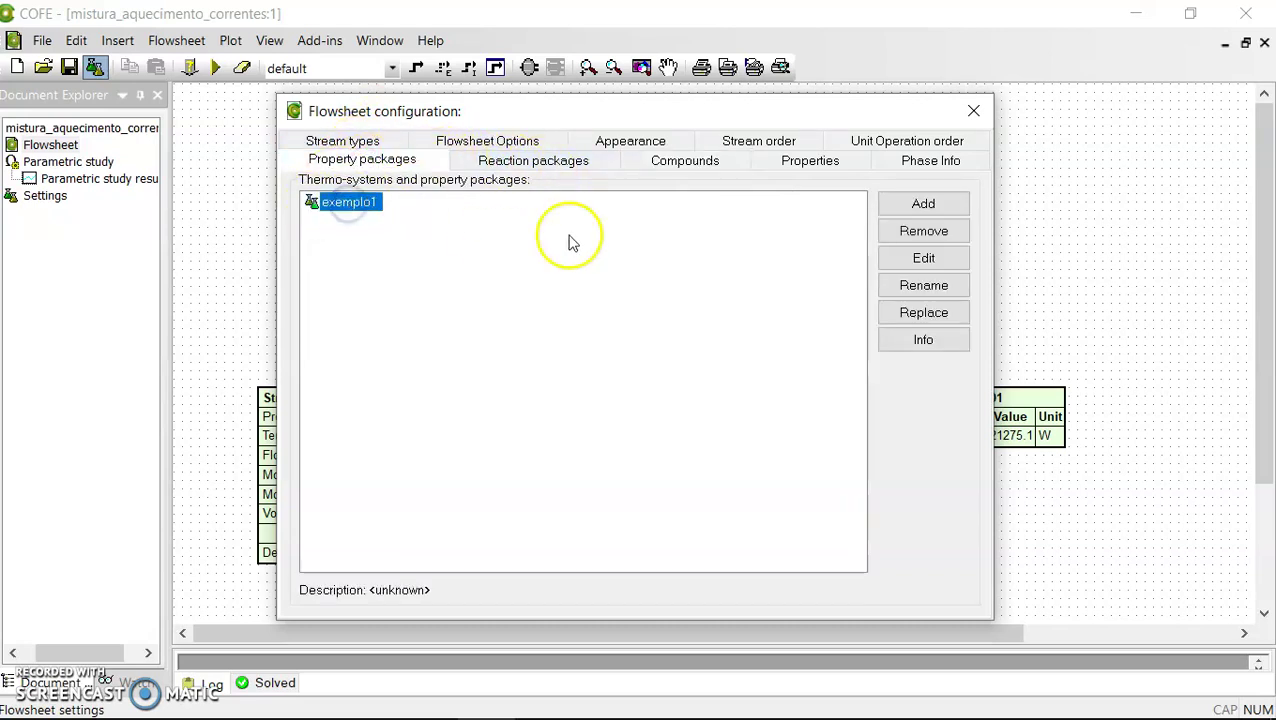
# Examine the full list of constants in the compound information for Ethanol, including the available stream types, and close it.
pyautogui.click(684, 165)
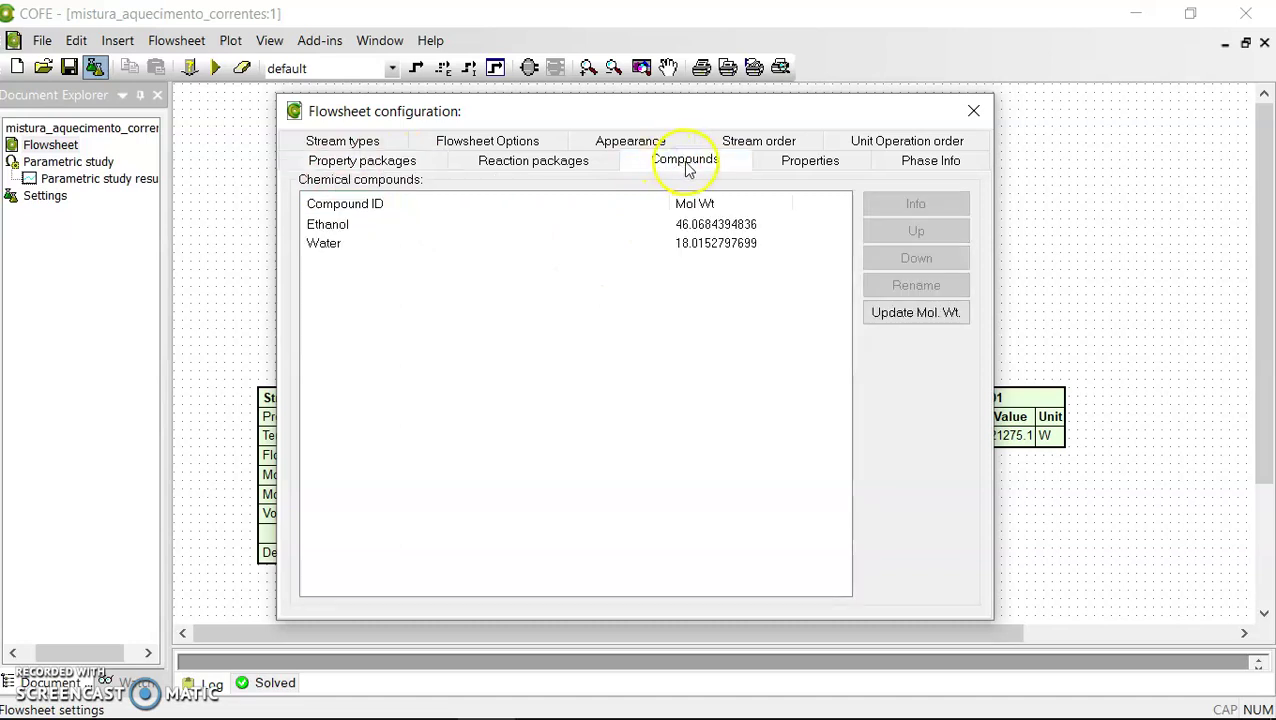
pyautogui.click(330, 225)
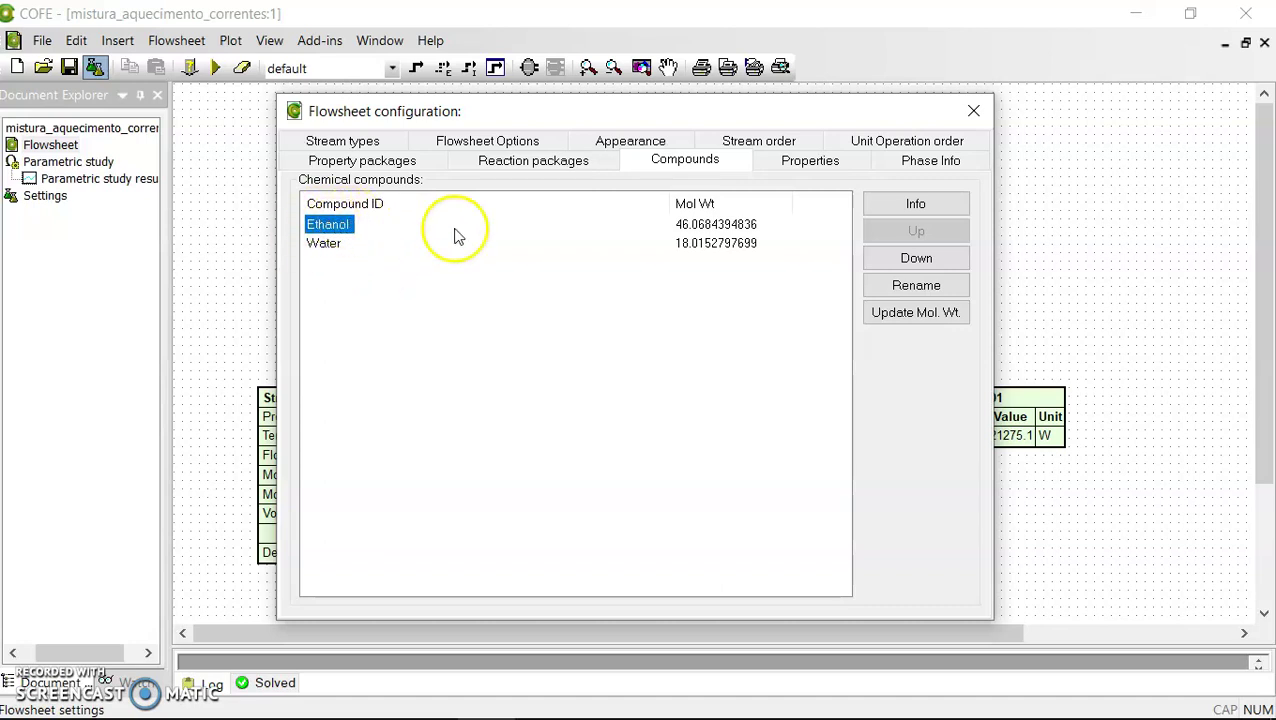
pyautogui.click(900, 205)
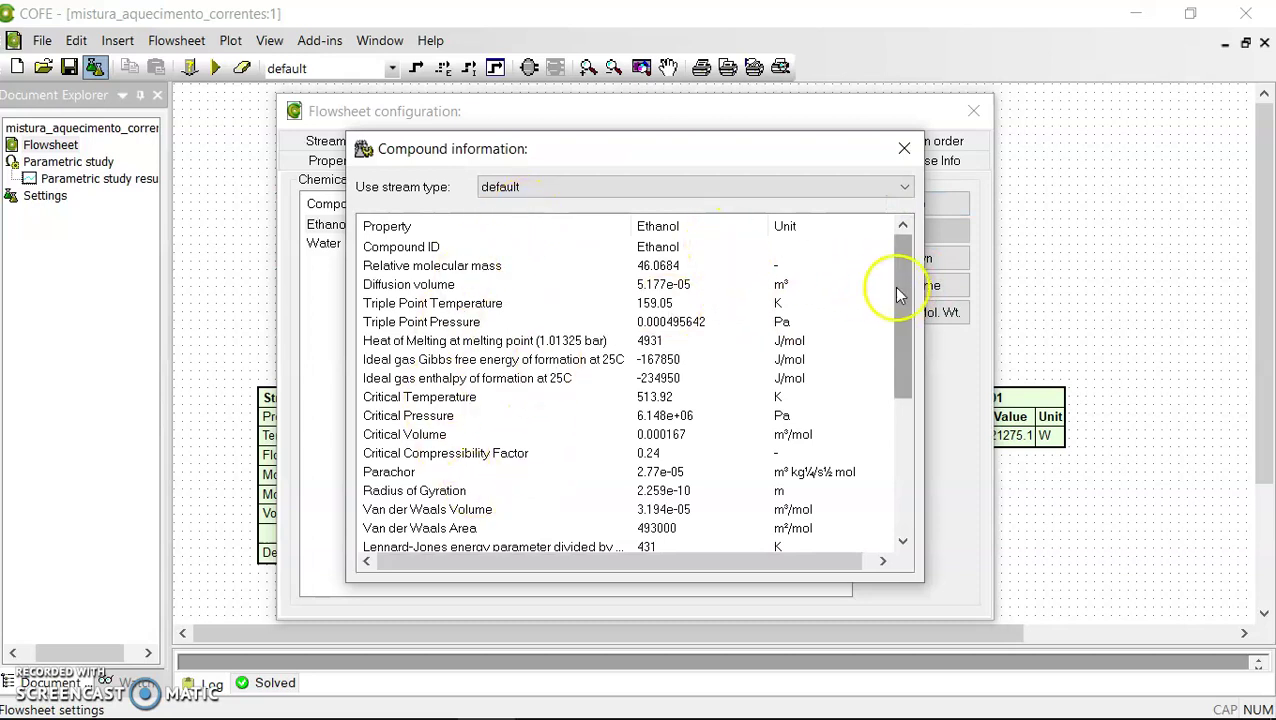
pyautogui.moveTo(900, 284); pyautogui.dragTo(914, 251)
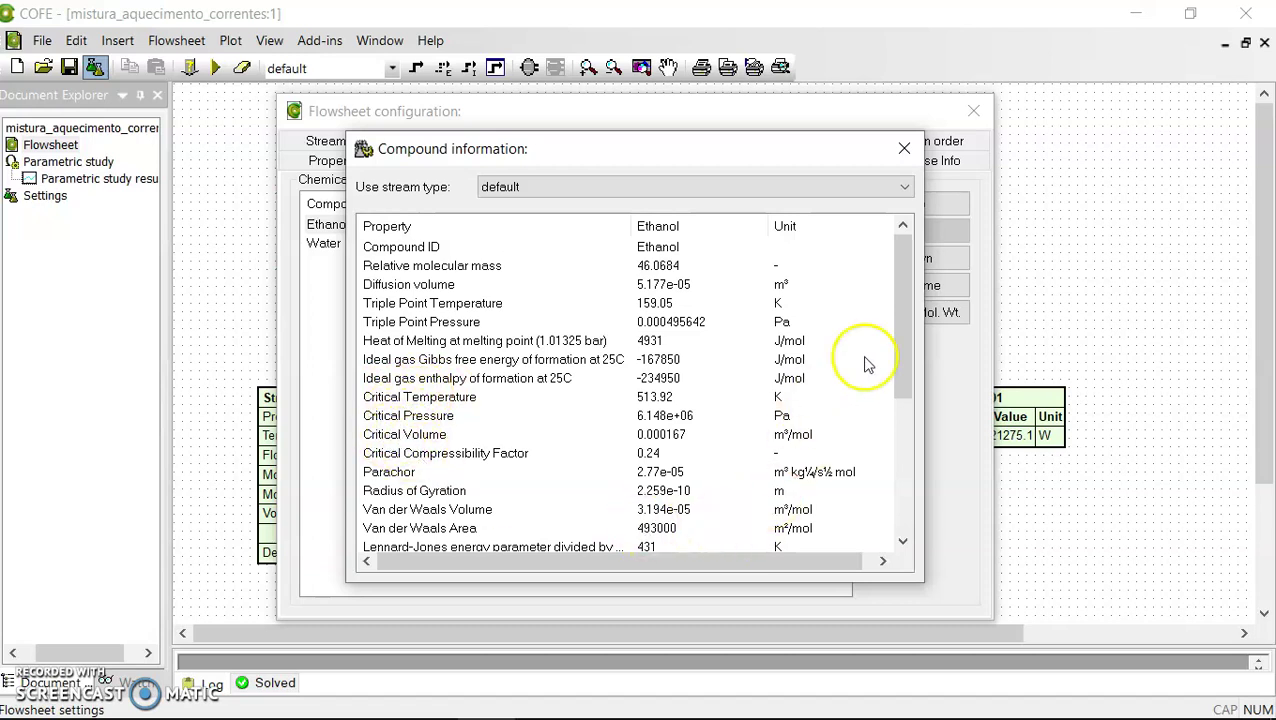
pyautogui.moveTo(906, 348); pyautogui.dragTo(889, 478)
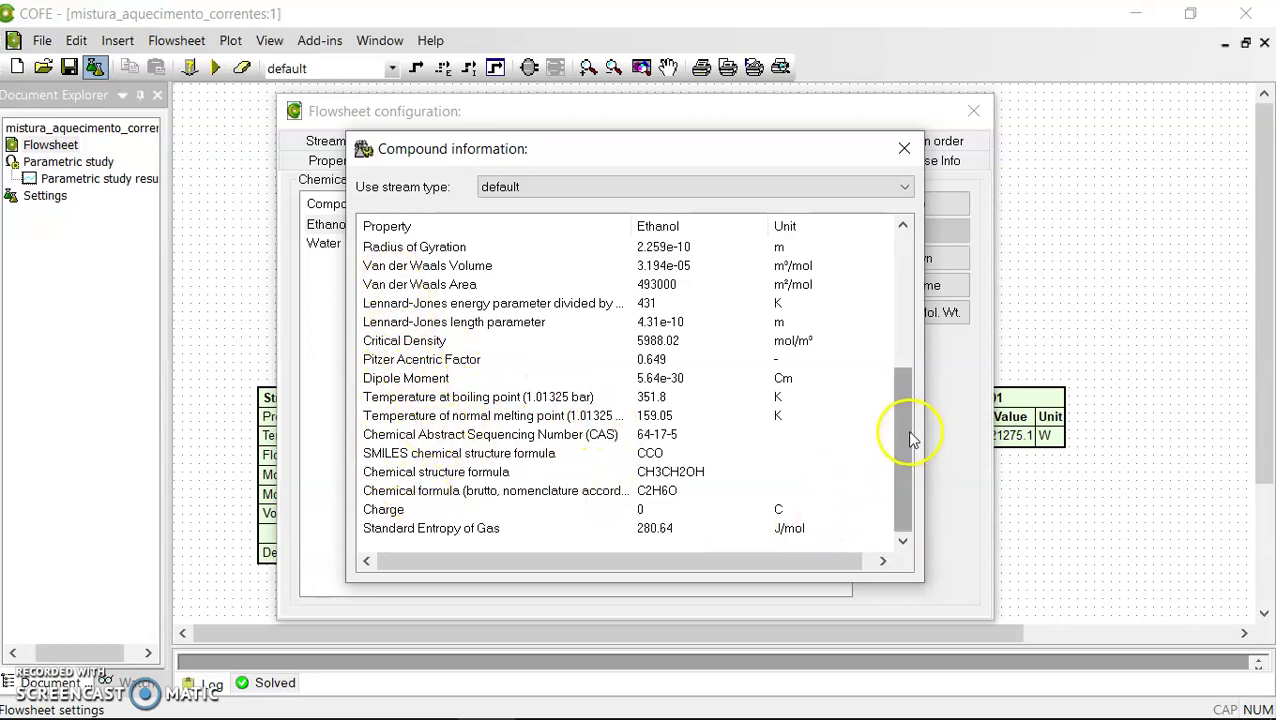
pyautogui.click(503, 195)
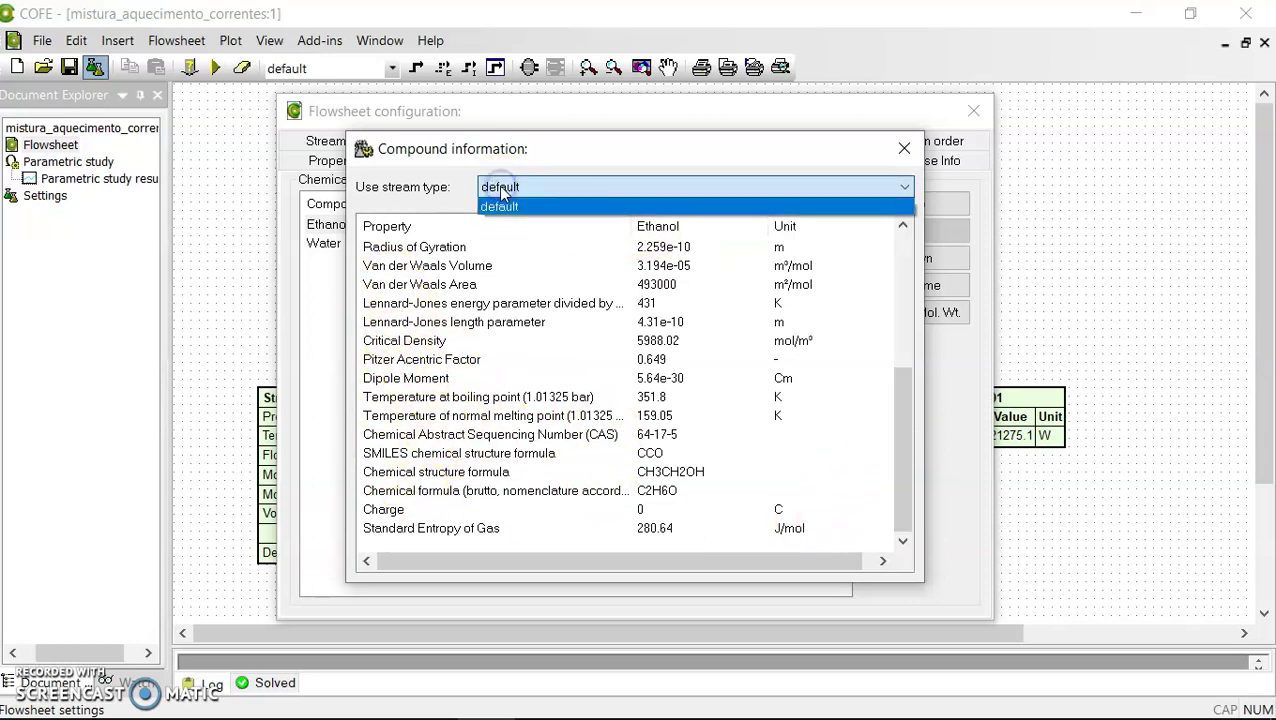
pyautogui.click(502, 190)
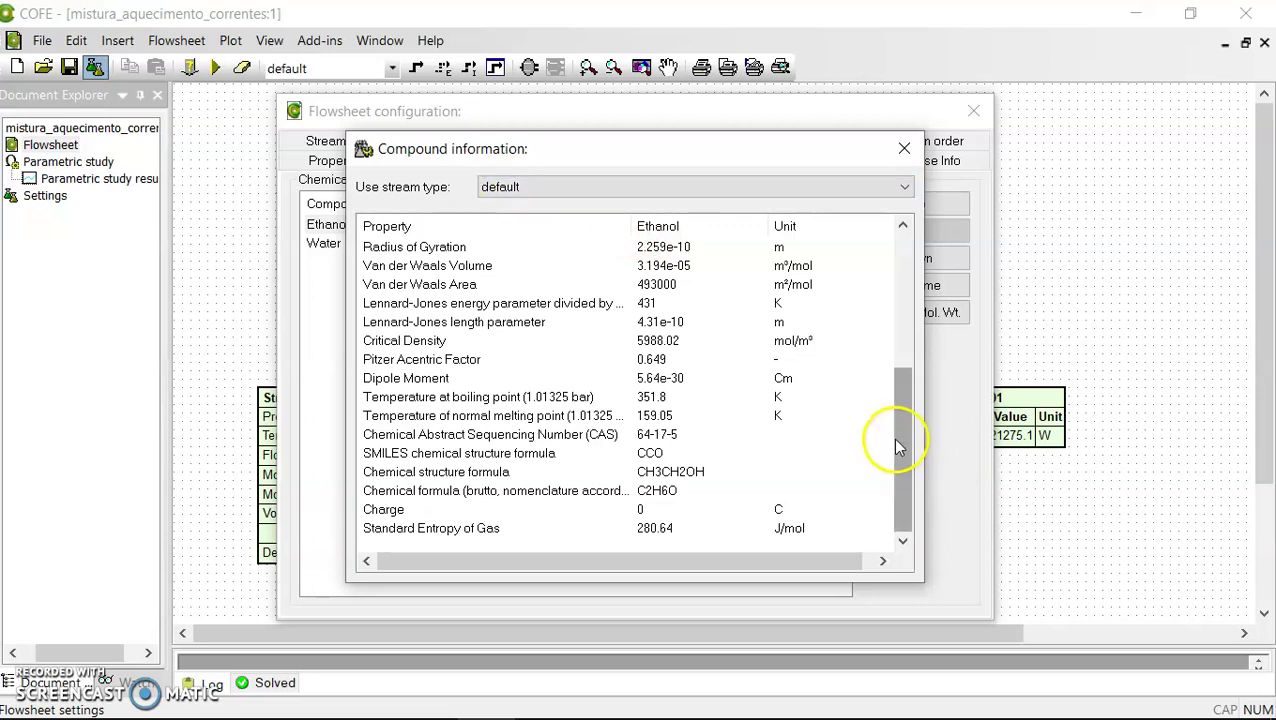
pyautogui.moveTo(894, 441); pyautogui.dragTo(883, 228)
pyautogui.click(903, 150)
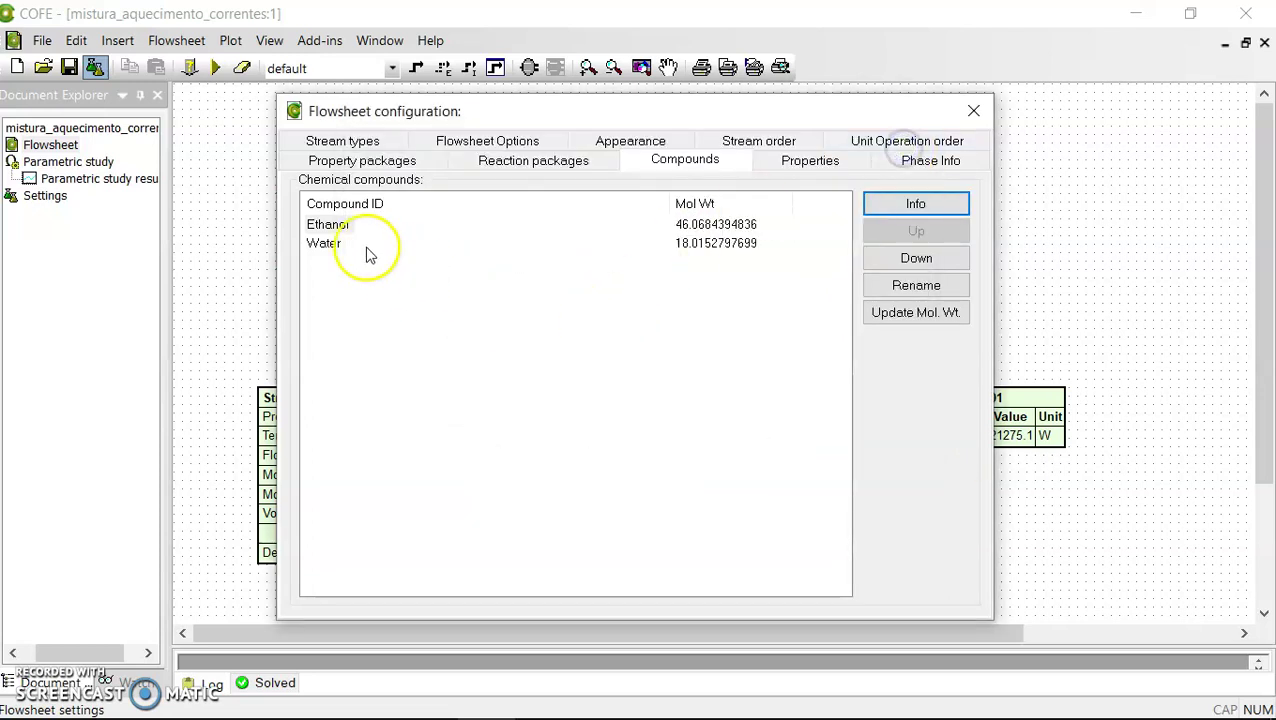
# View the compound information for Water and close it.
pyautogui.click(335, 244)
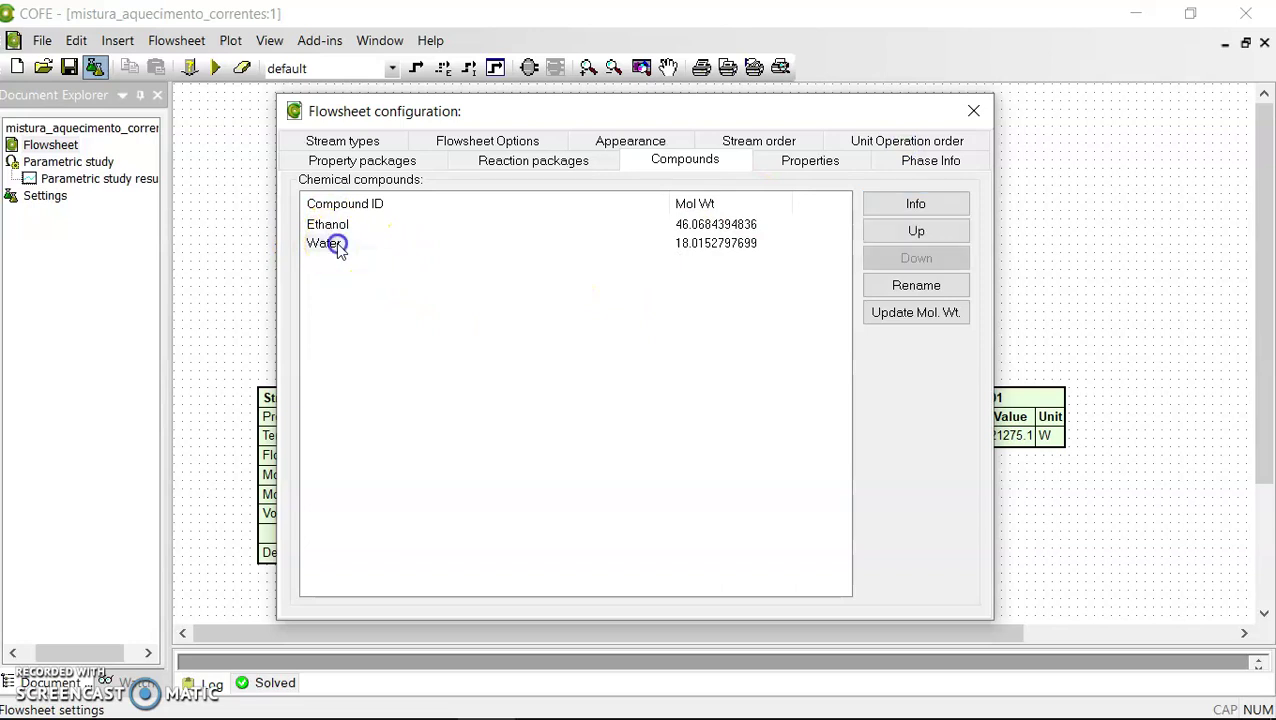
pyautogui.click(935, 204)
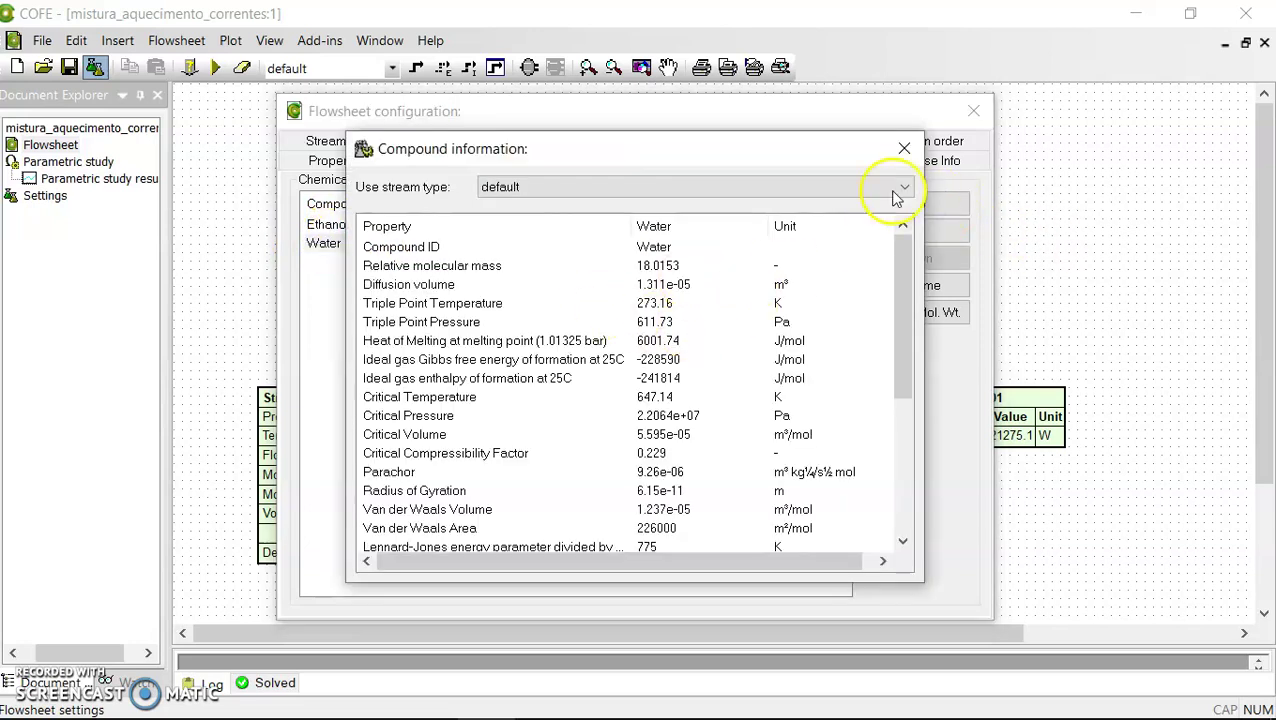
pyautogui.click(903, 150)
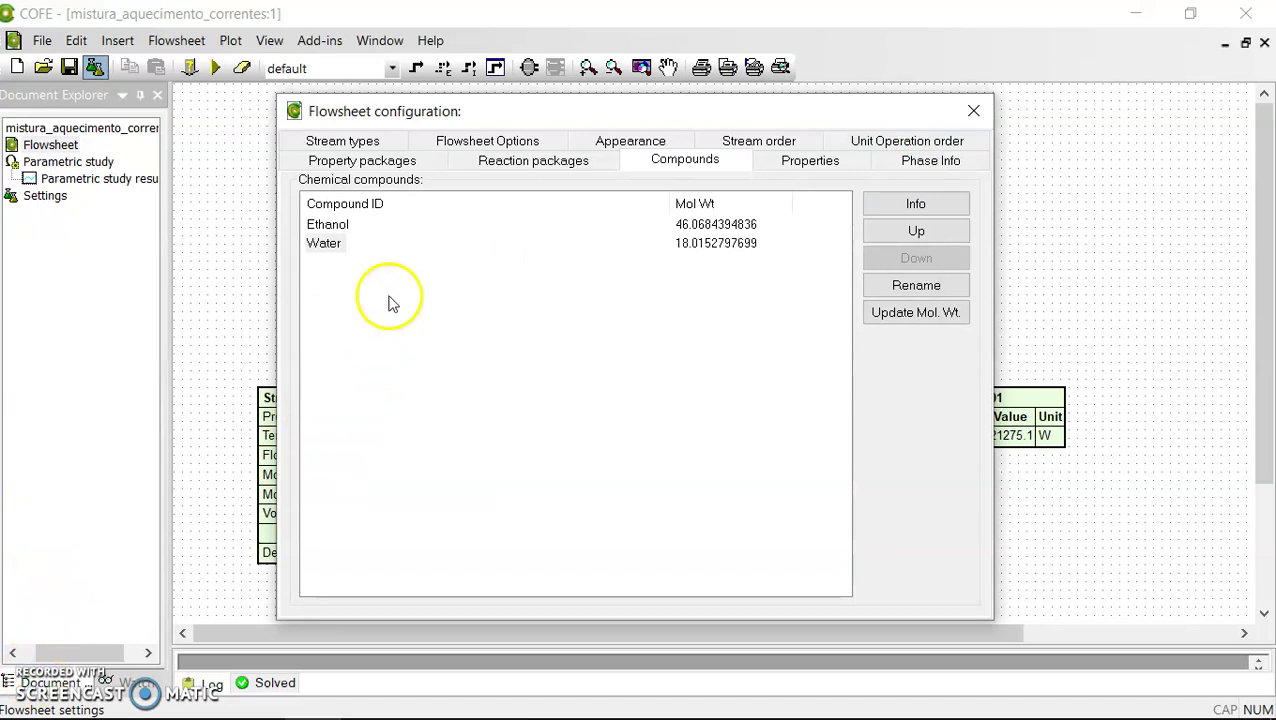
# Open the exemplo1 property package for editing and switch its definition to Advanced mode.
pyautogui.click(349, 168)
pyautogui.click(343, 204)
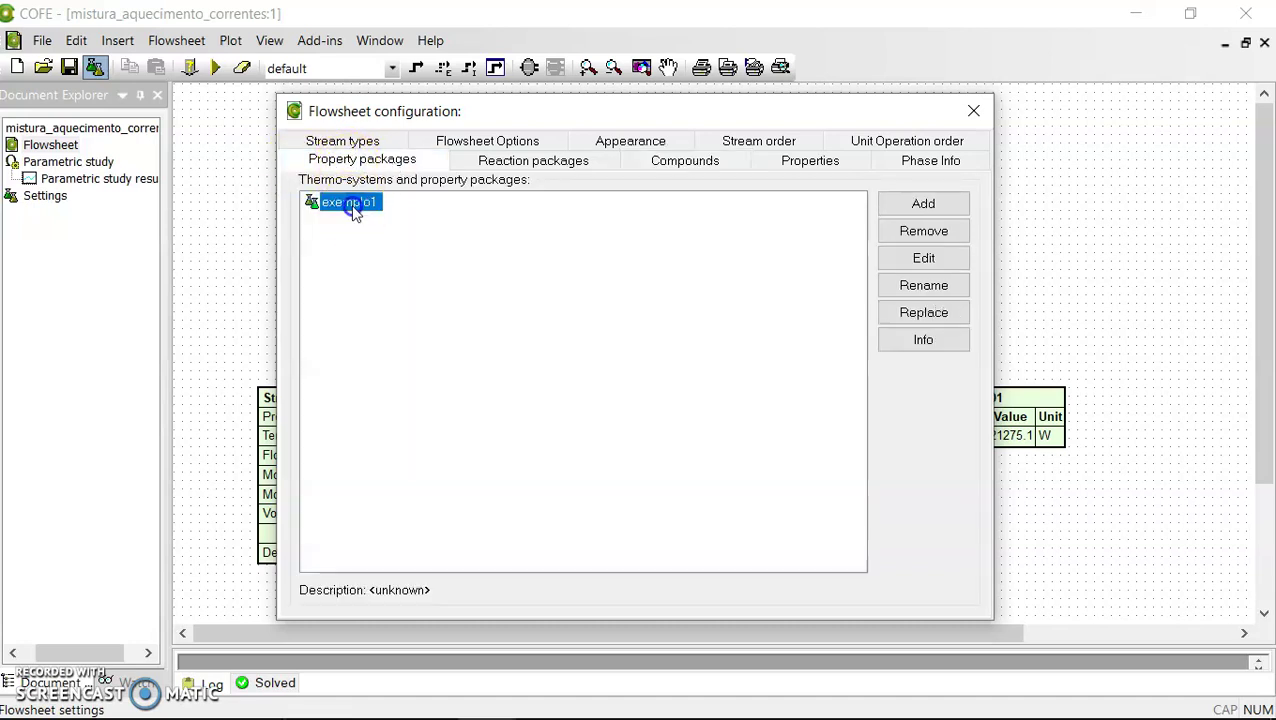
pyautogui.click(932, 260)
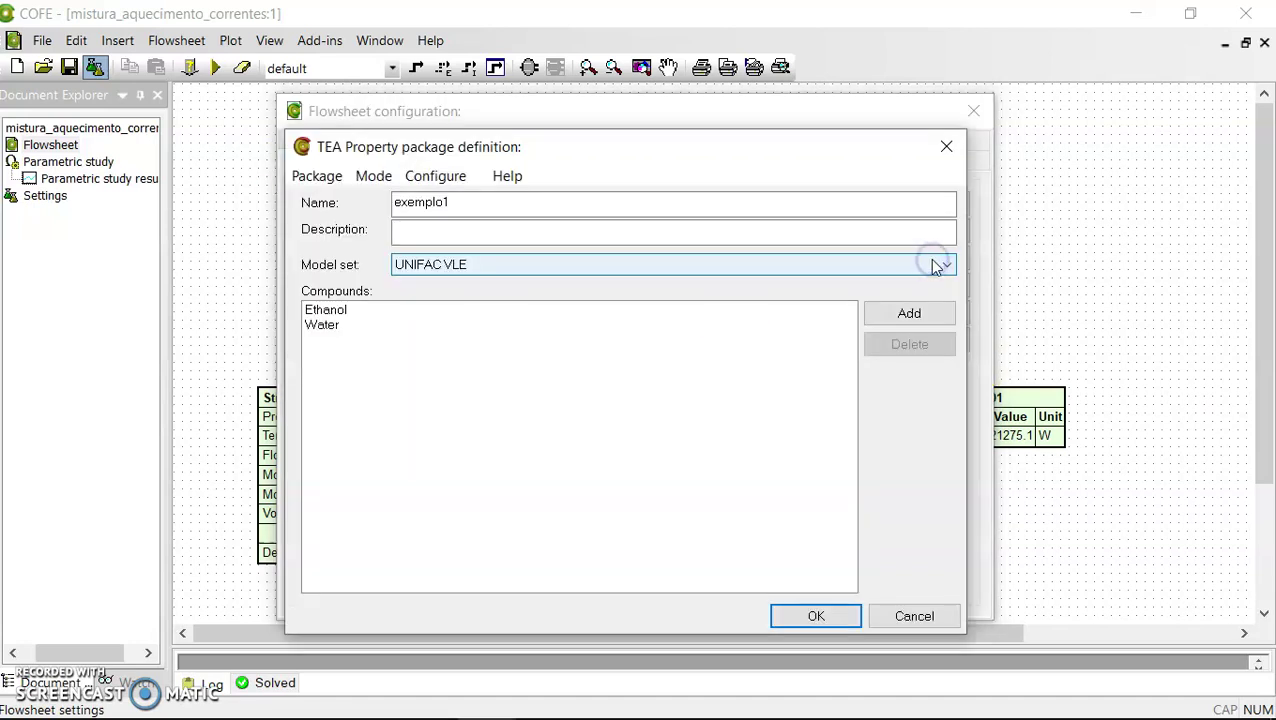
pyautogui.click(375, 180)
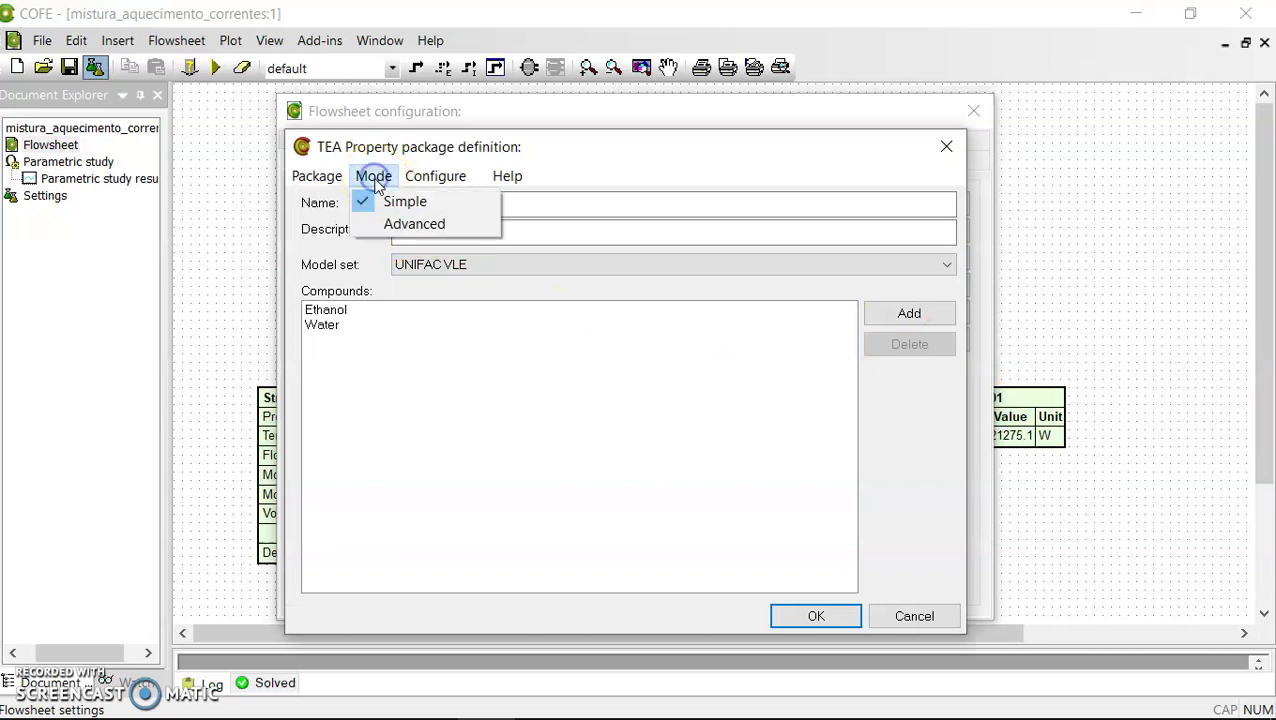
pyautogui.click(412, 226)
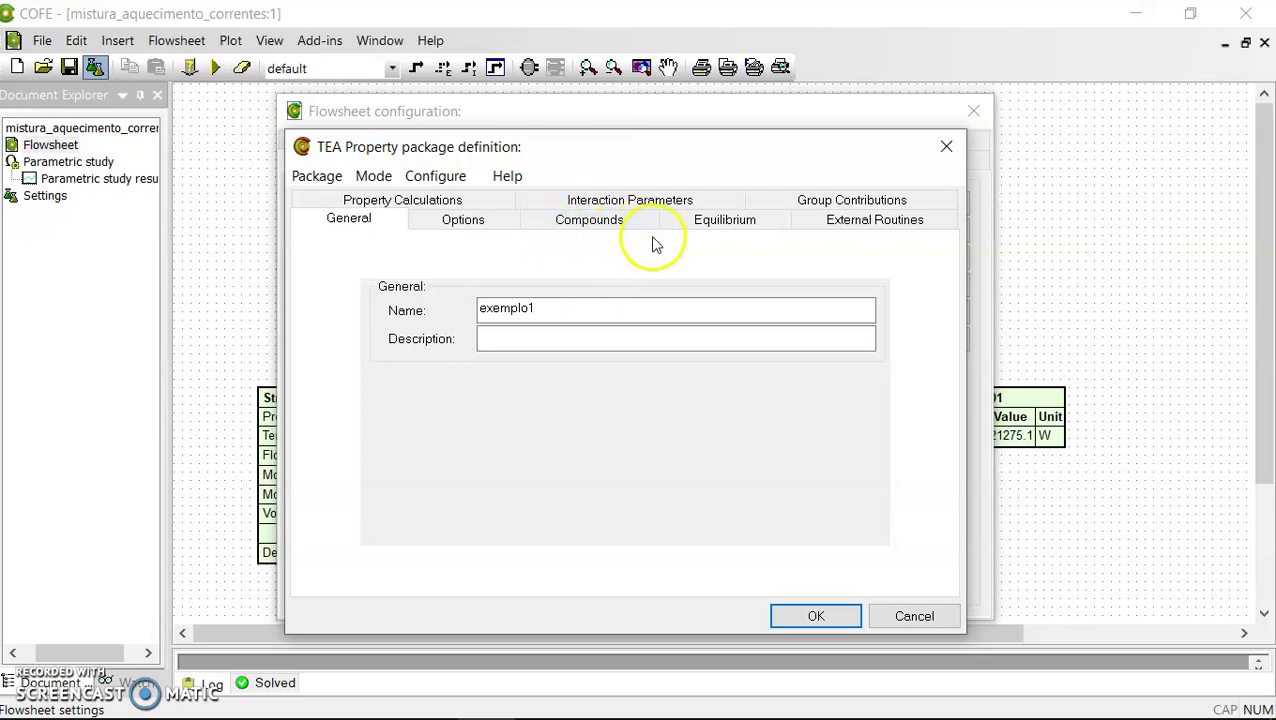
# Review the ideal gas Cp models offered for Ethanol among the package's compounds, keeping T Correlation.
pyautogui.click(590, 221)
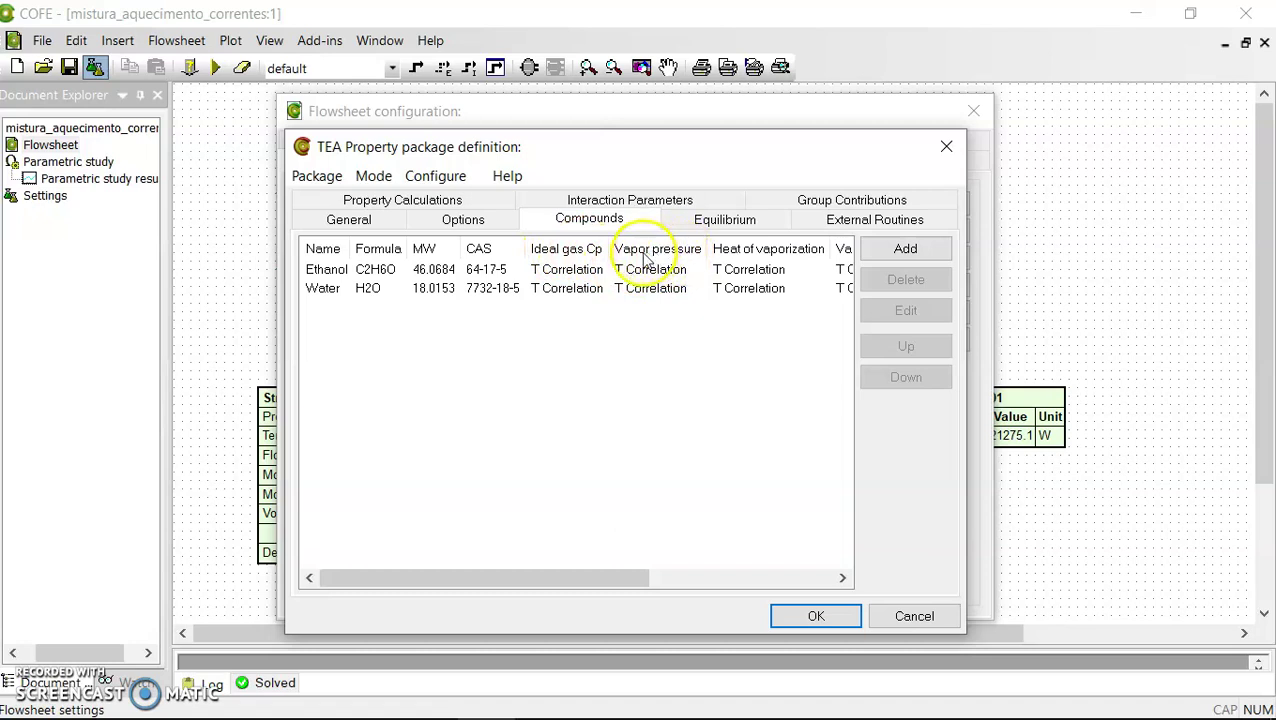
pyautogui.click(557, 275)
pyautogui.click(563, 274)
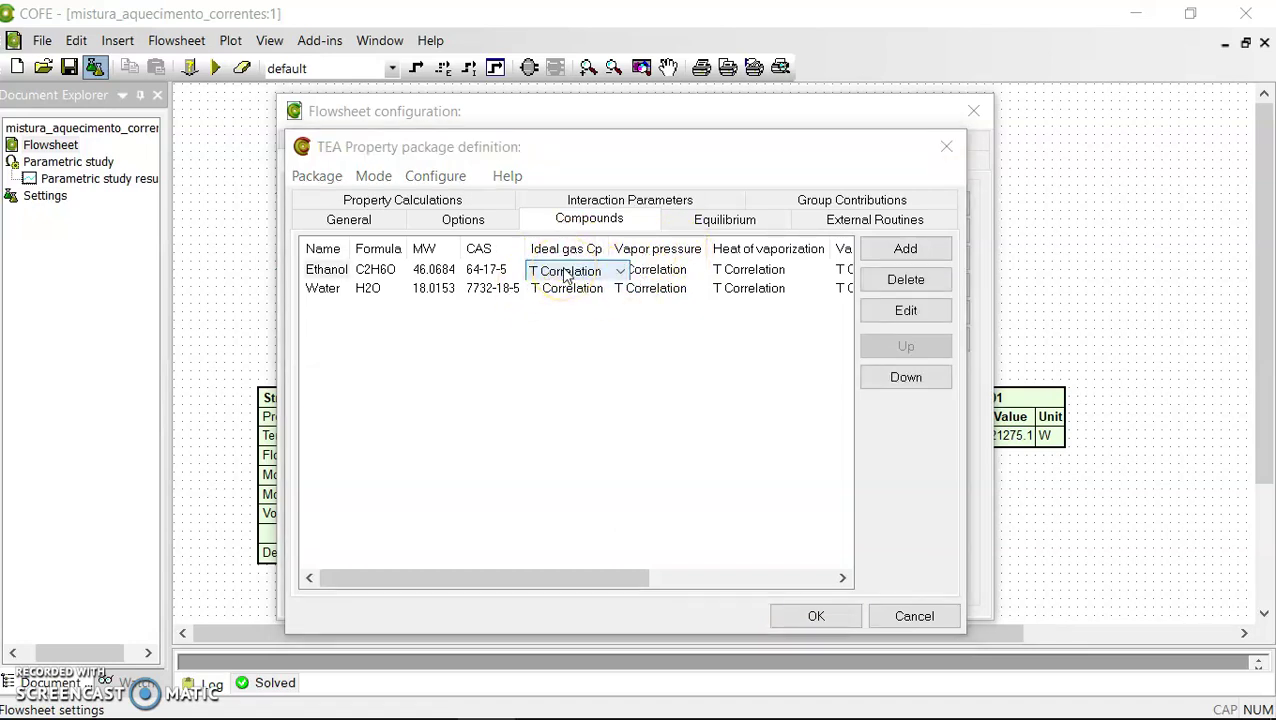
pyautogui.click(565, 276)
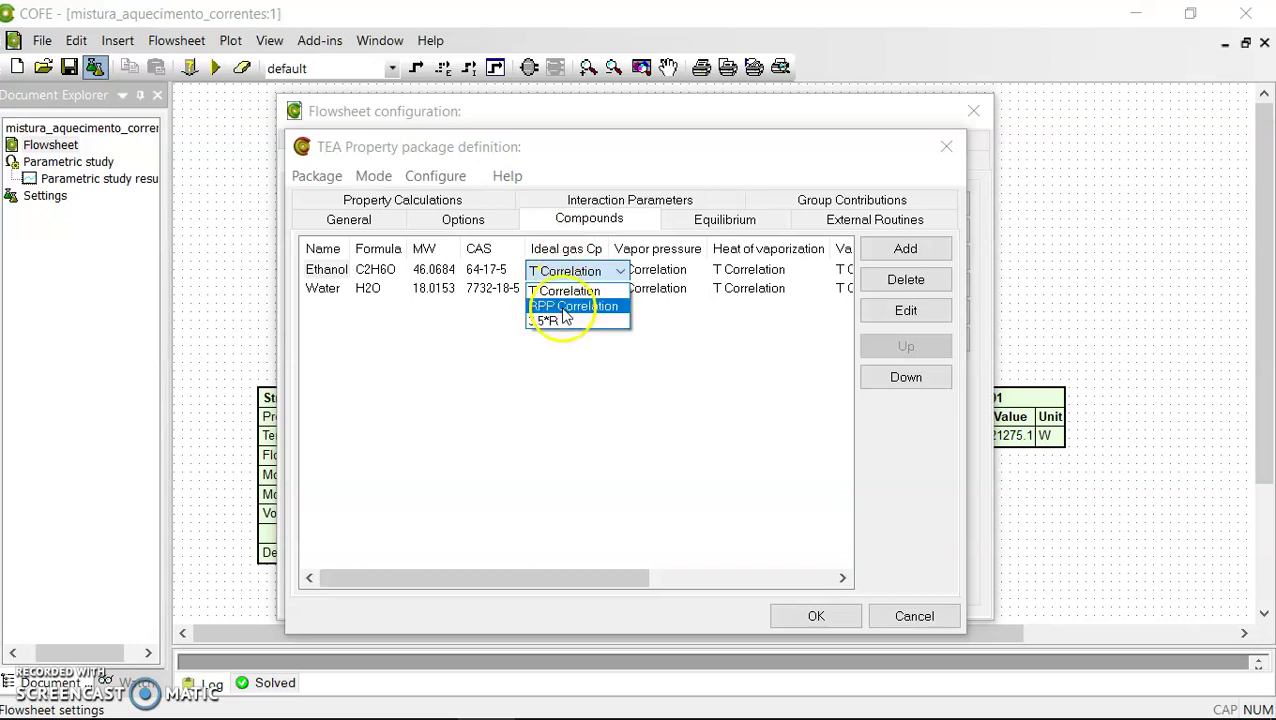
pyautogui.click(572, 291)
pyautogui.click(628, 310)
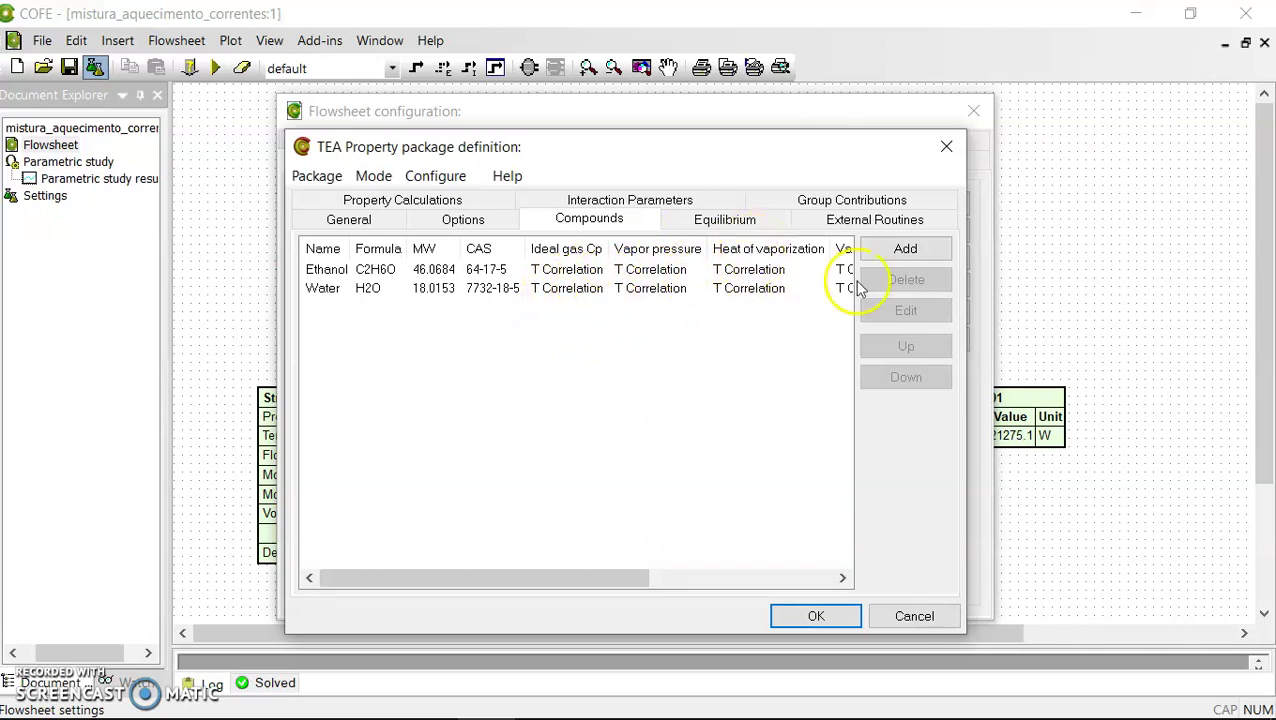
# Check the heat of vaporization models available for Ethanol without changing the selection.
pyautogui.click(753, 272)
pyautogui.click(740, 322)
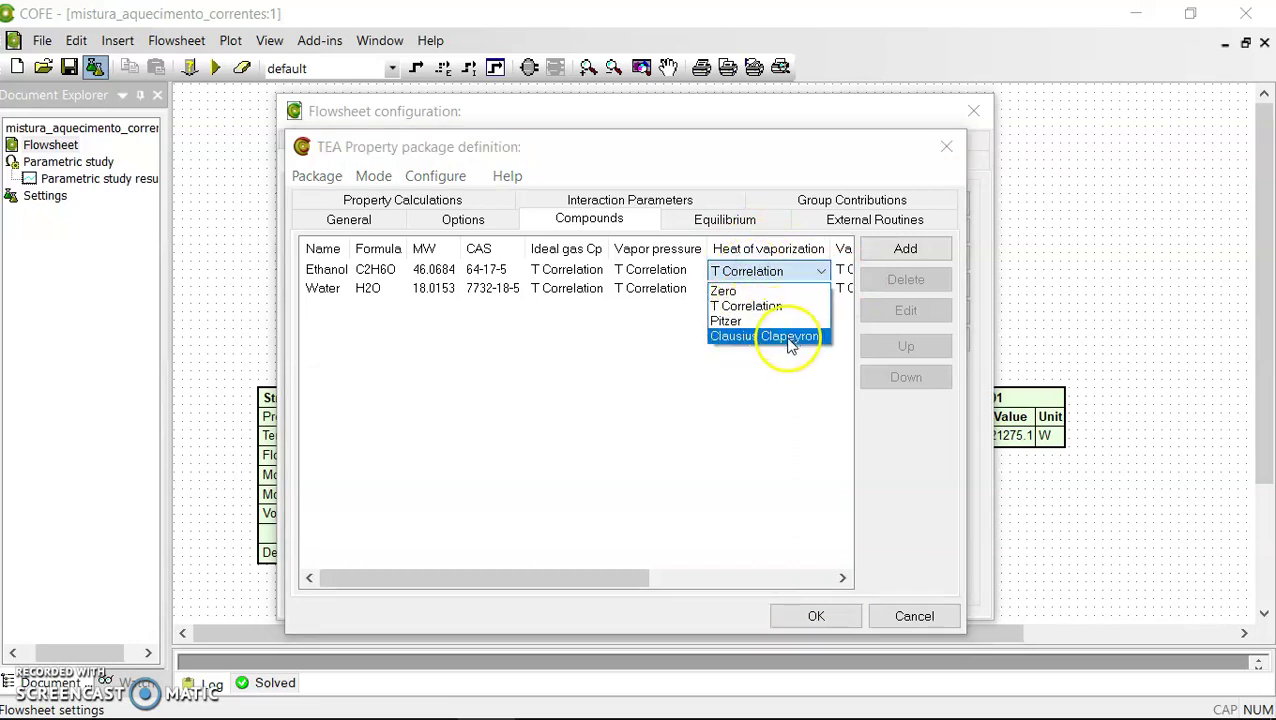
pyautogui.click(745, 376)
pyautogui.moveTo(606, 580); pyautogui.dragTo(541, 541)
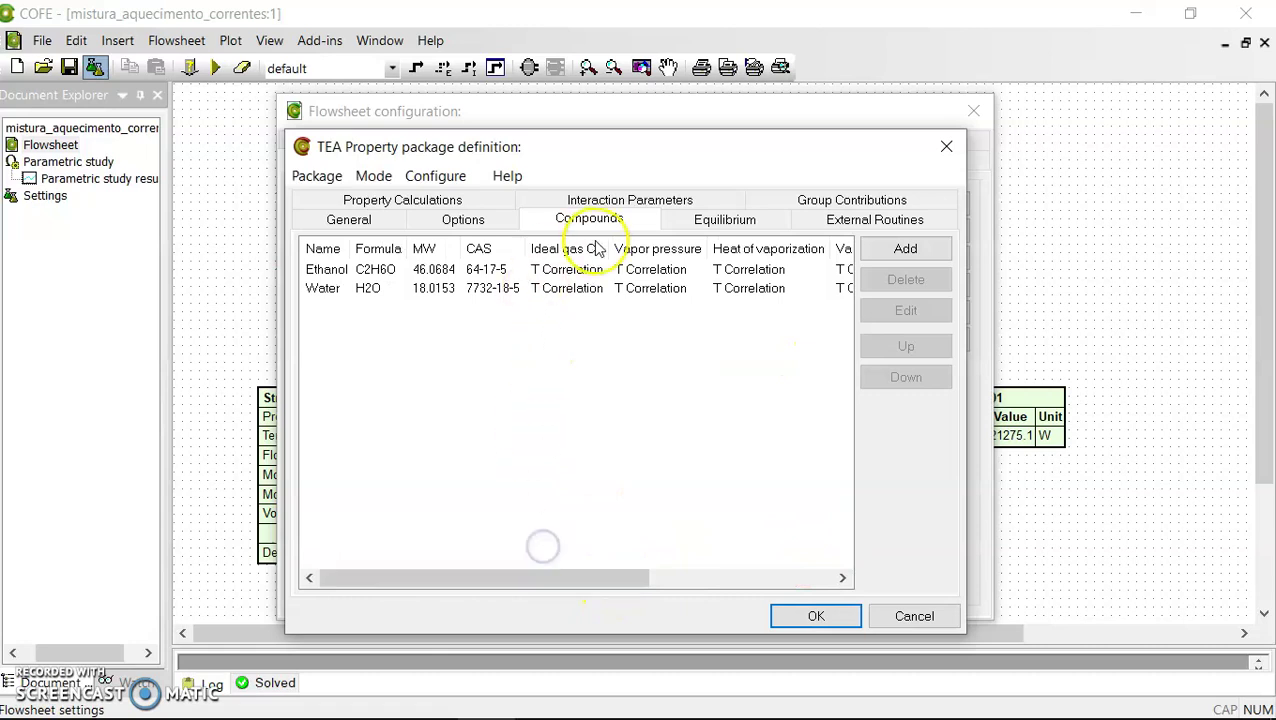
# Open Ethanol's compound data from the property package and review its full list of constants.
pyautogui.click(326, 271)
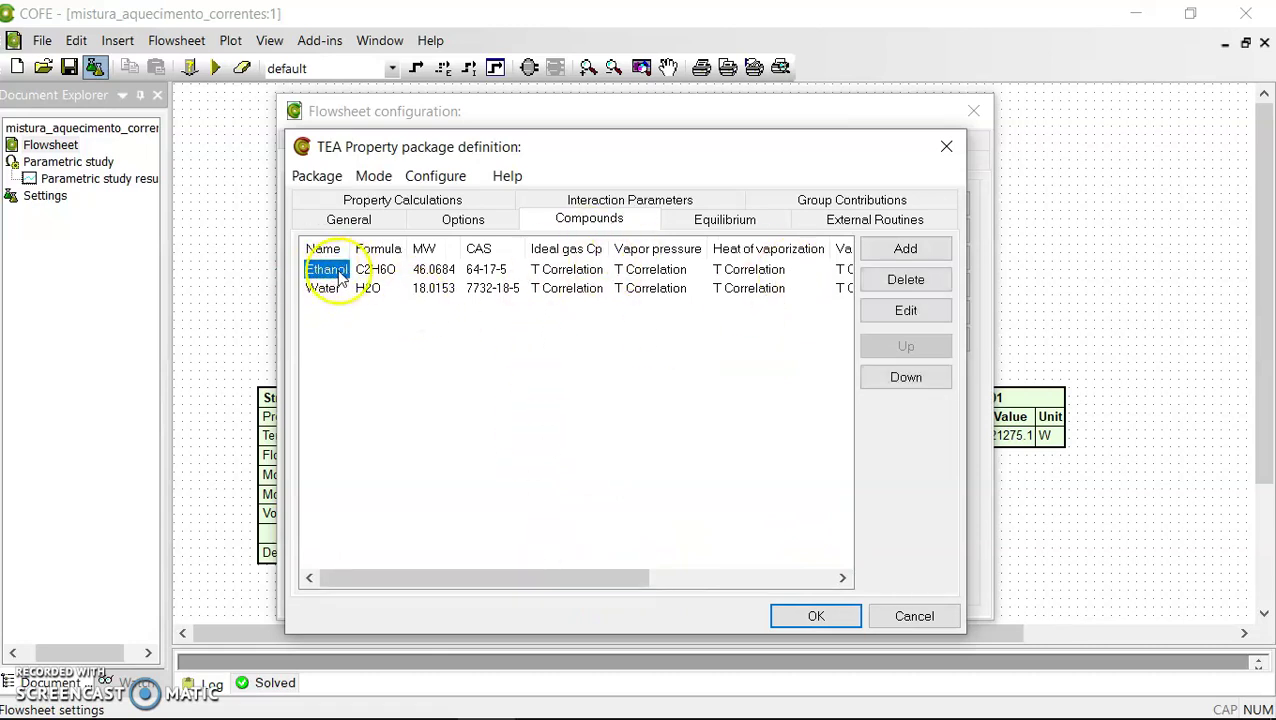
pyautogui.click(904, 311)
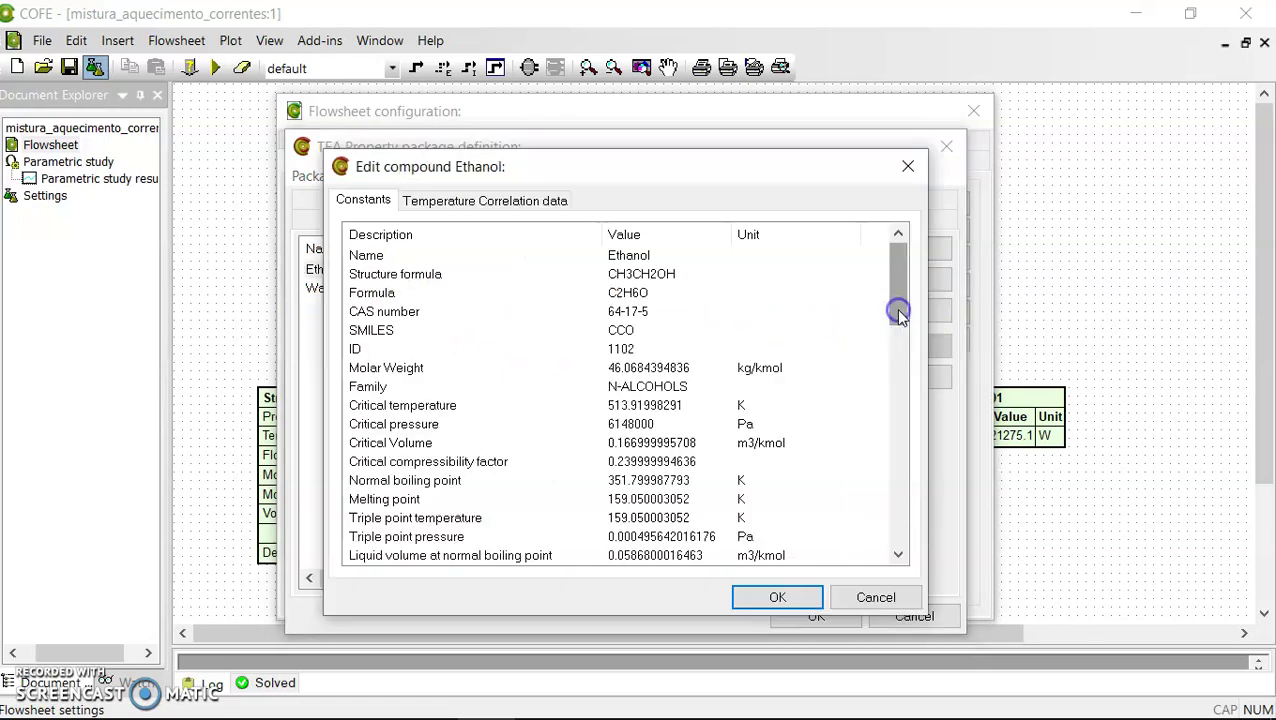
pyautogui.moveTo(897, 283); pyautogui.dragTo(901, 459)
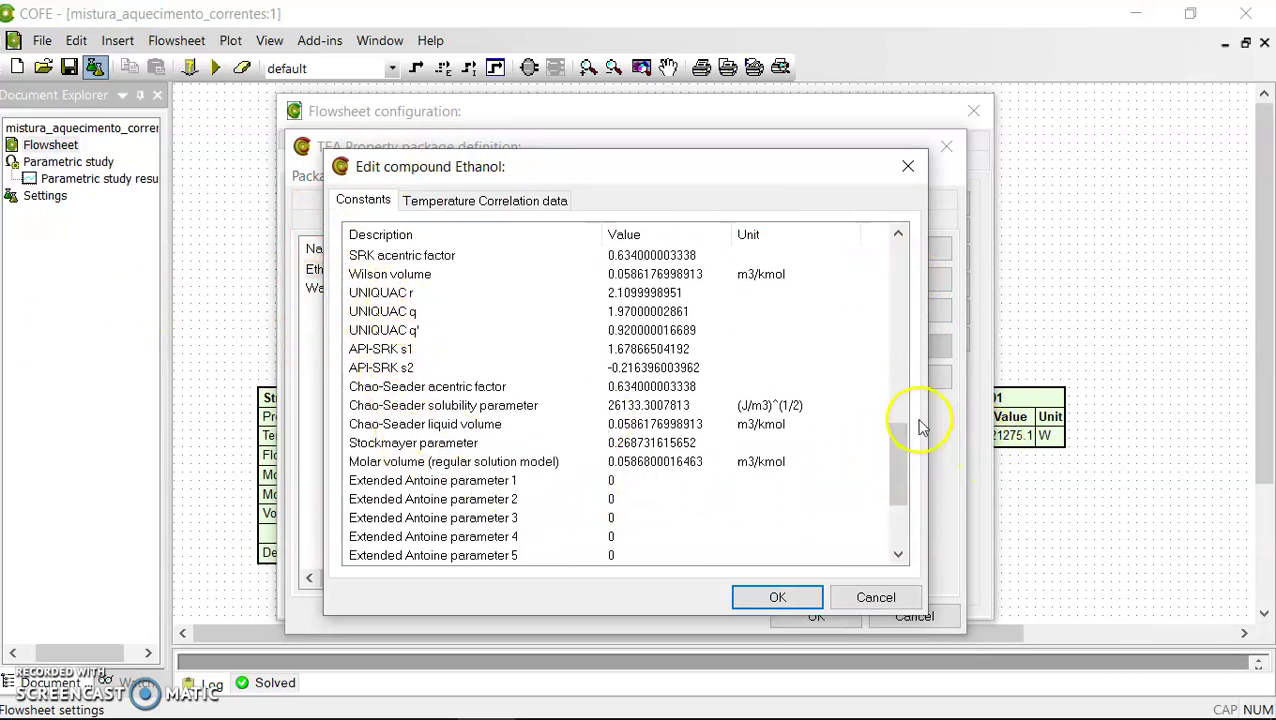
pyautogui.moveTo(891, 447); pyautogui.dragTo(877, 242)
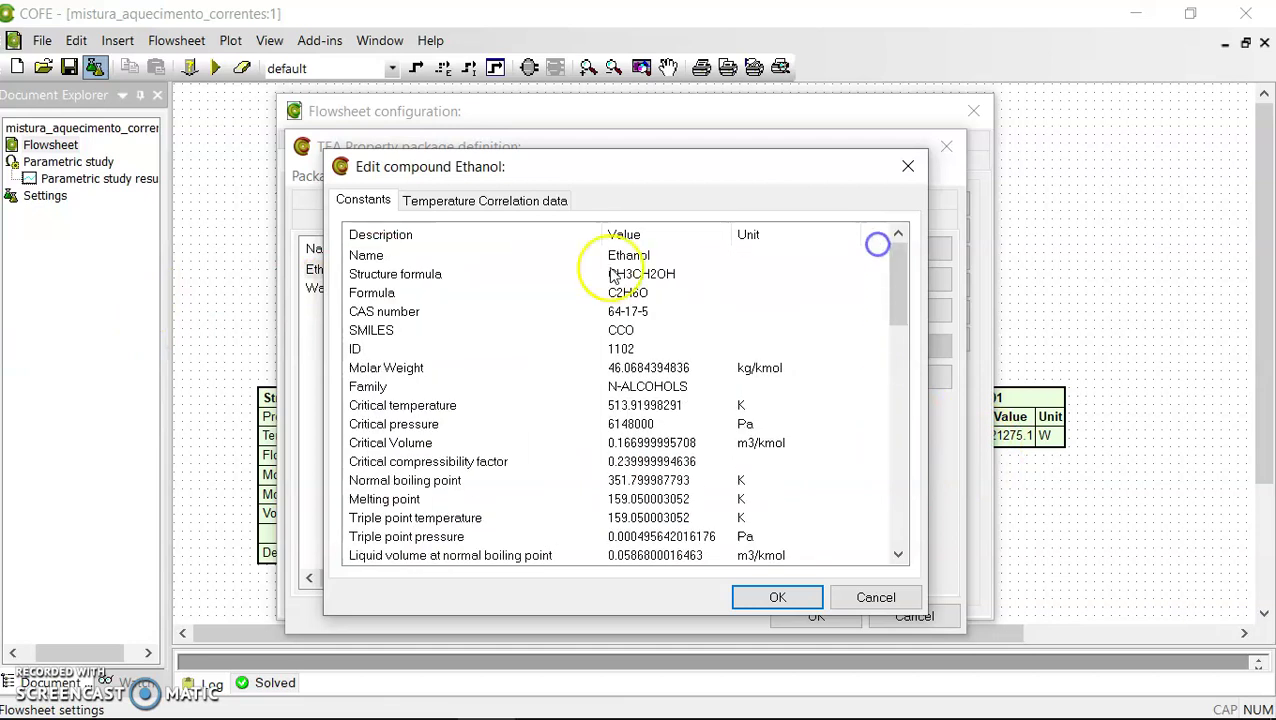
# View Ethanol's temperature correlation data for Antoine vapor pressure and heat of vaporisation.
pyautogui.click(506, 203)
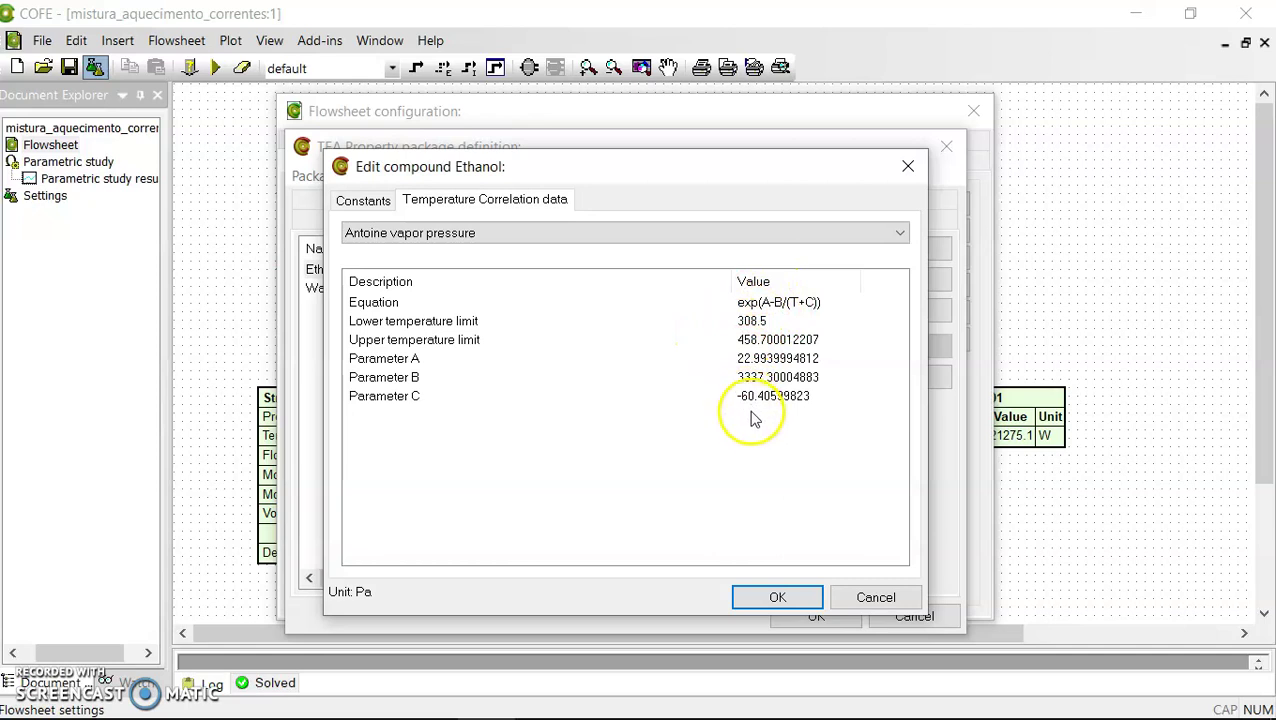
pyautogui.click(444, 235)
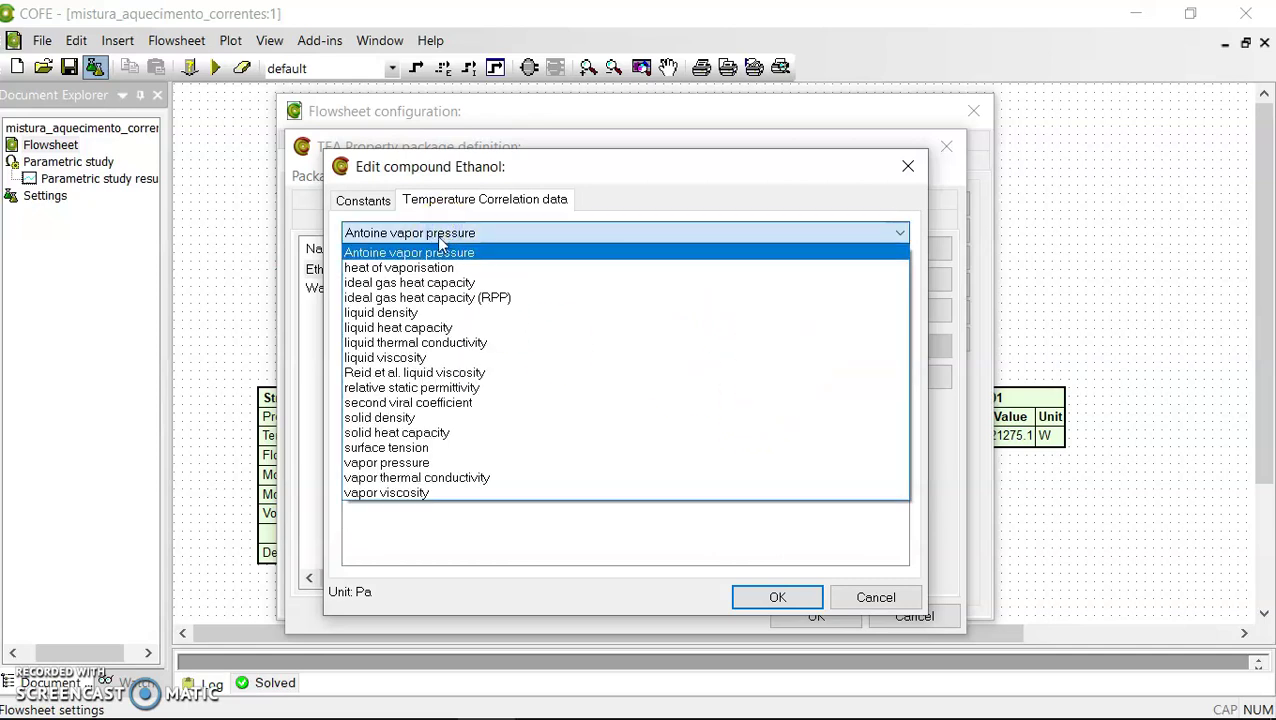
pyautogui.click(406, 268)
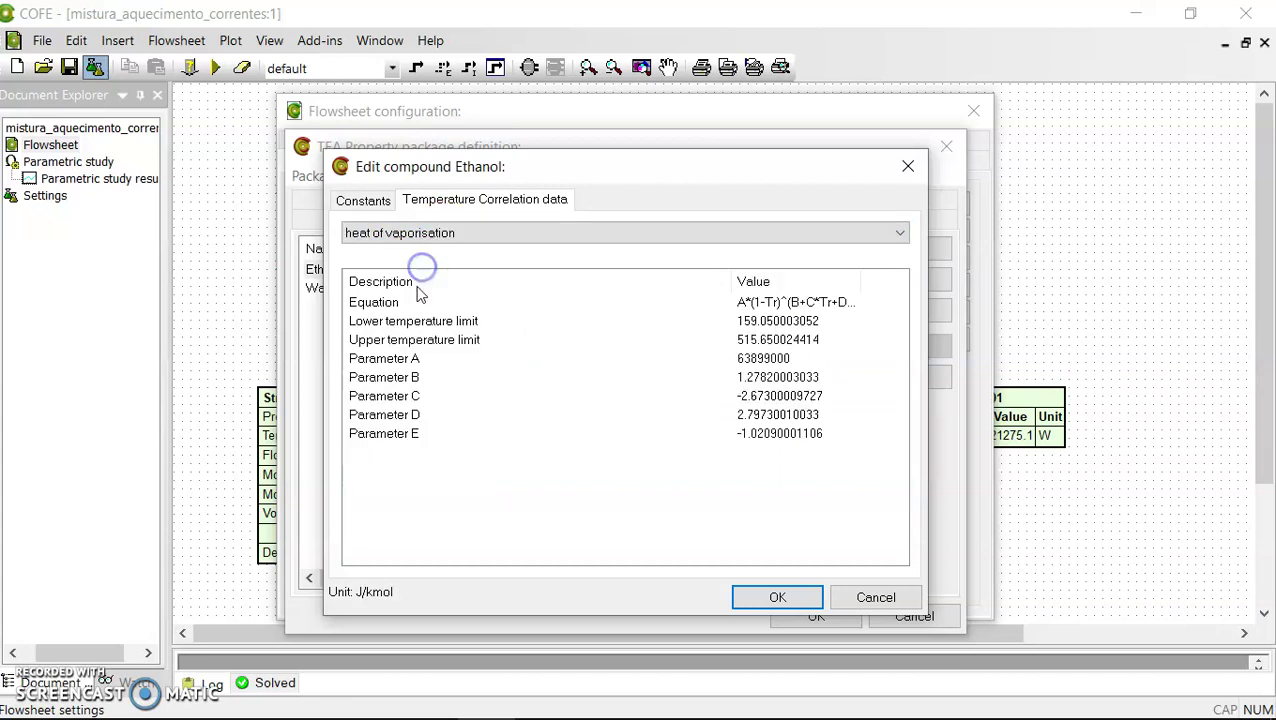